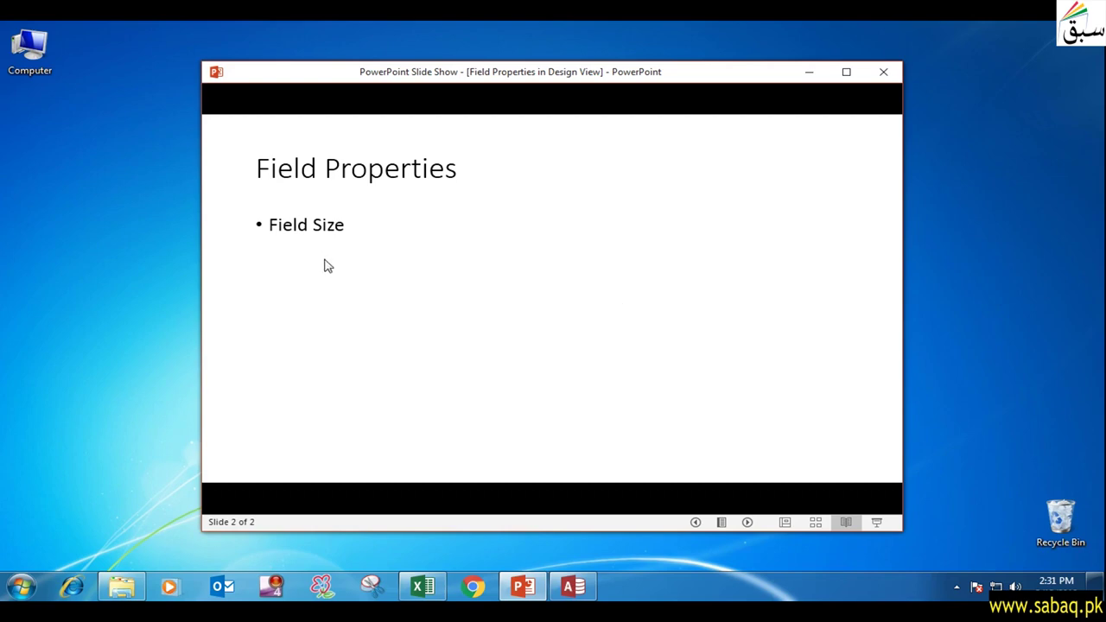
Switch to Access and create a new blank table in the open database.
click(581, 589)
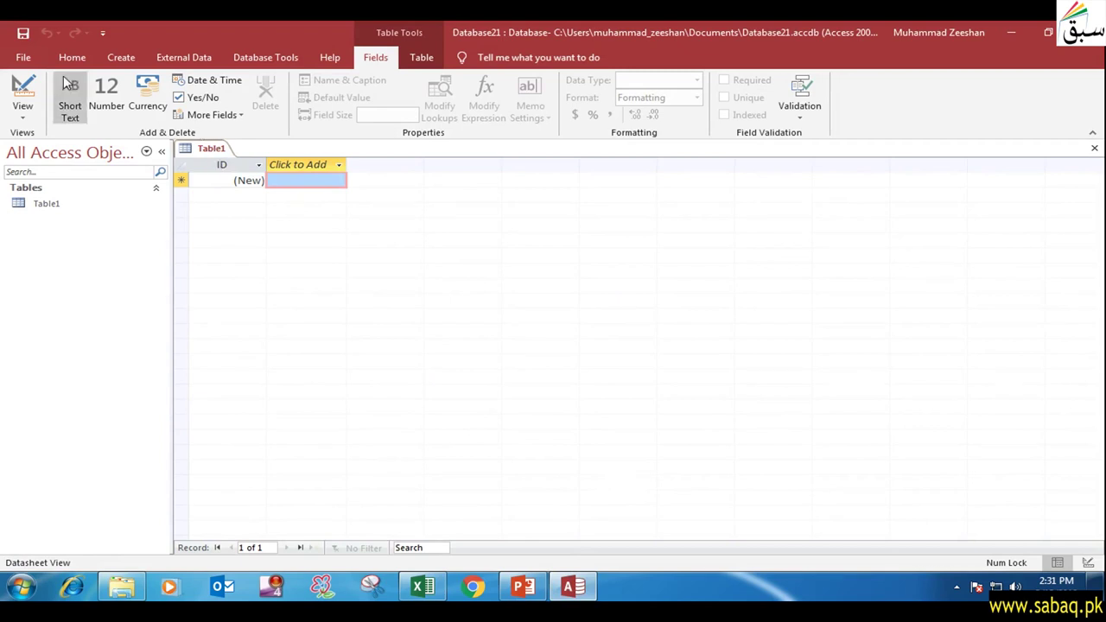
click(121, 58)
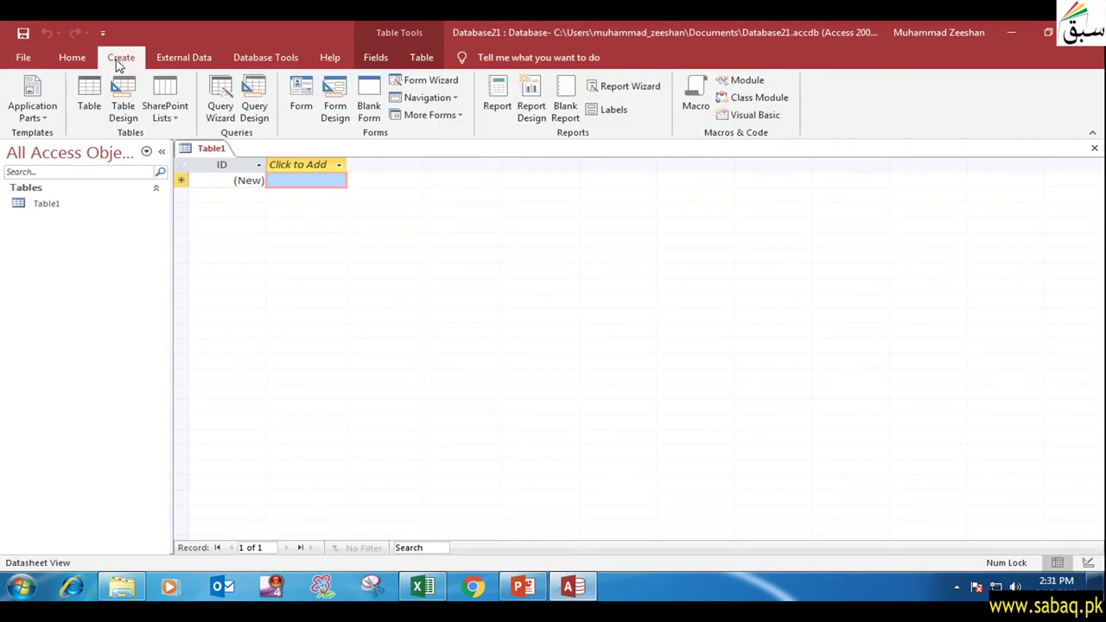
click(88, 90)
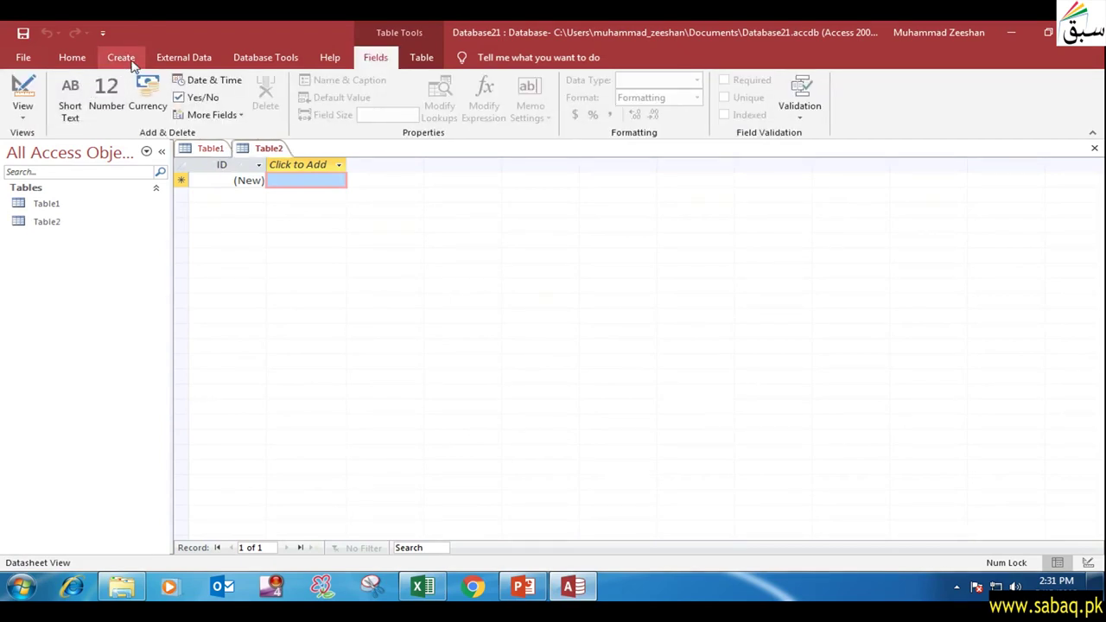
Save the new table under the name Customer.
right_click(269, 152)
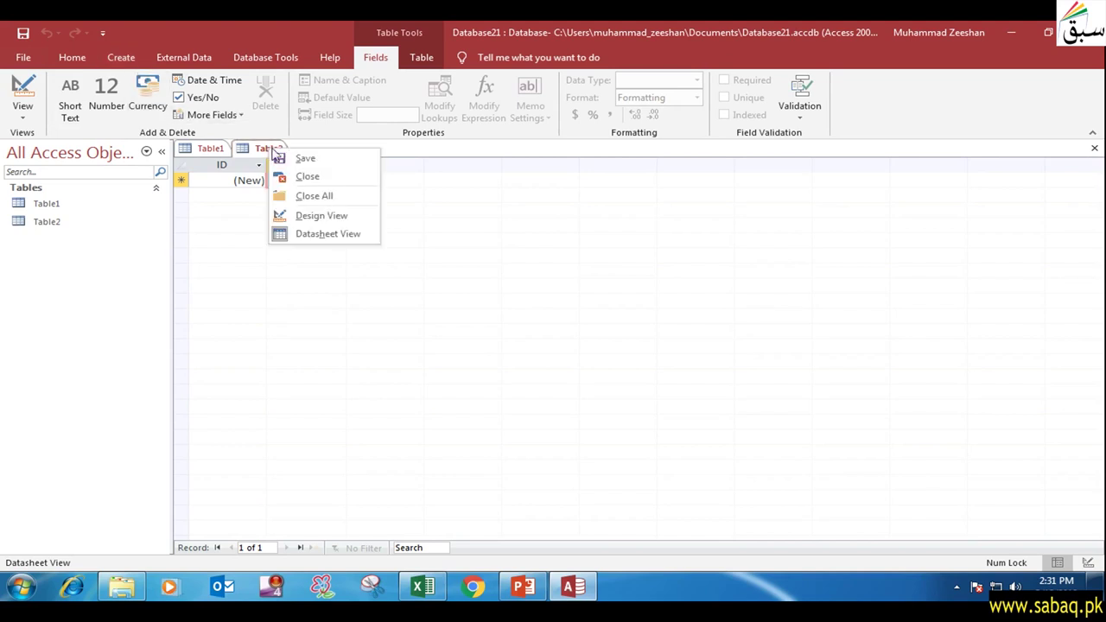
click(300, 161)
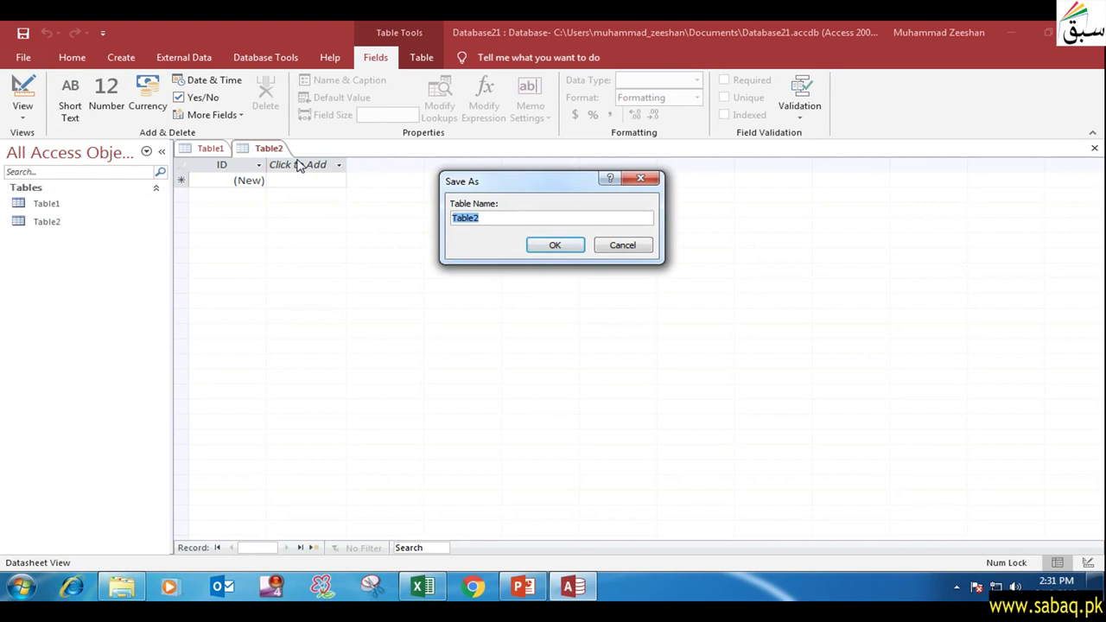
key(BackSpace)
click(566, 246)
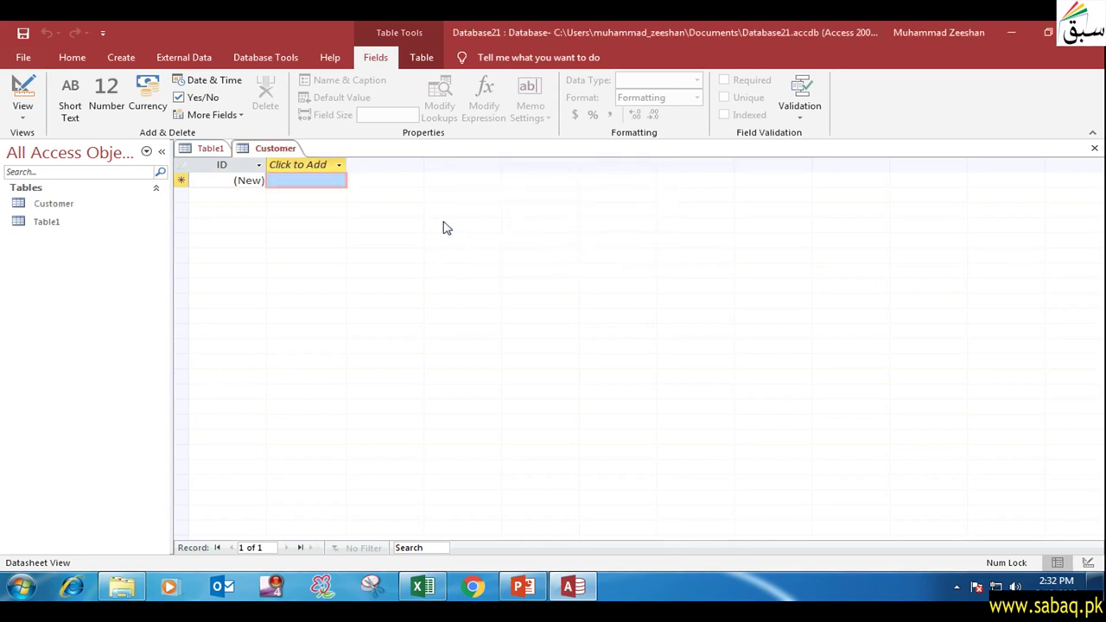
Show the Customer table in Design View.
right_click(268, 152)
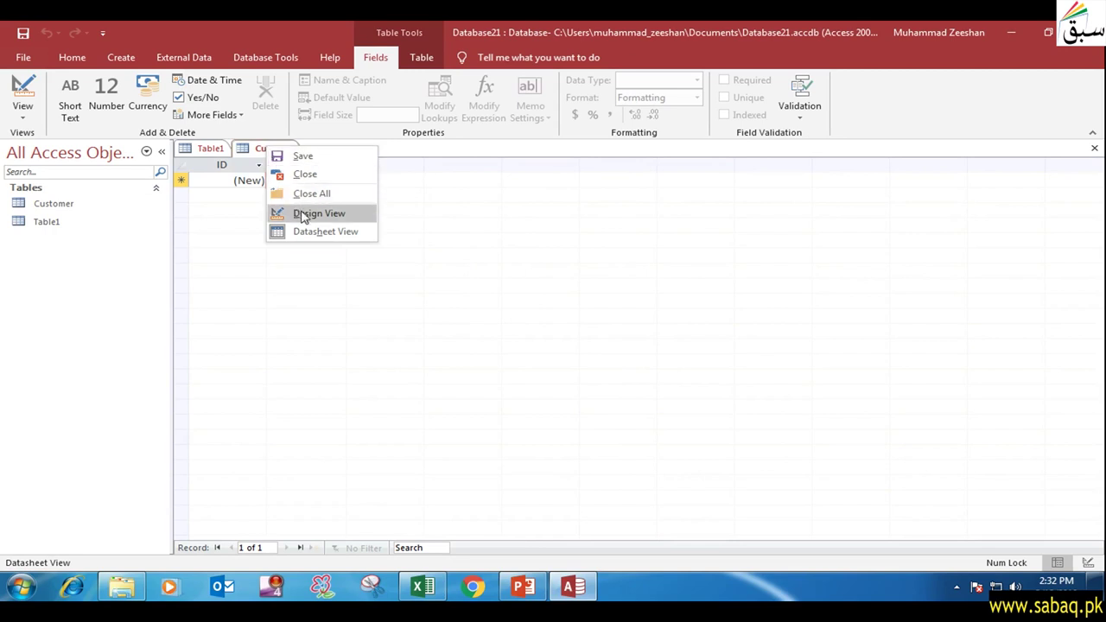
click(223, 218)
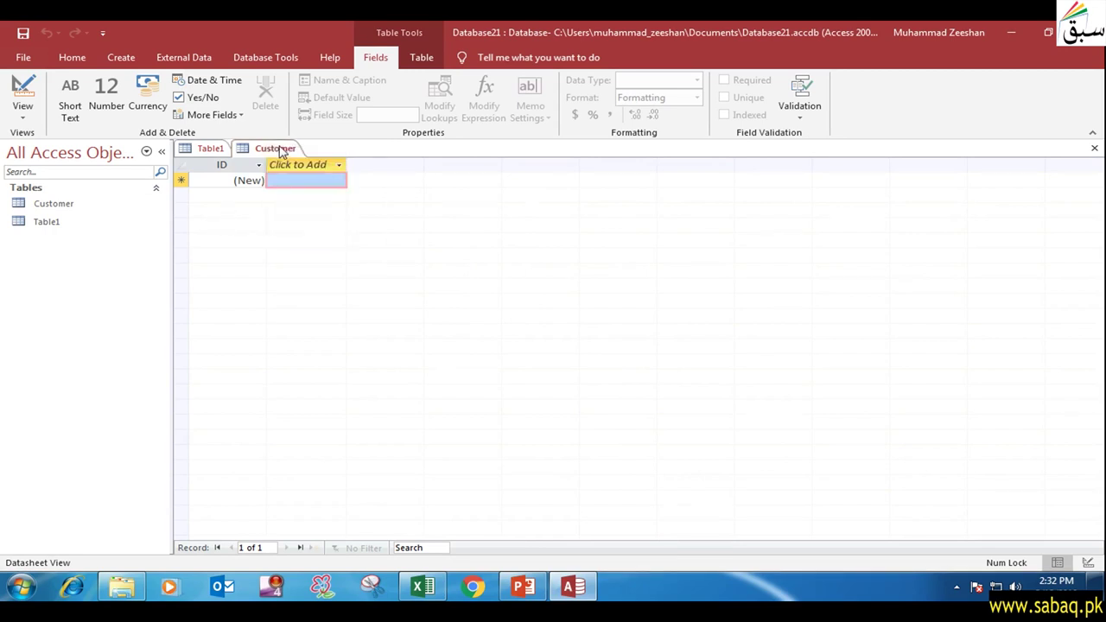
click(26, 119)
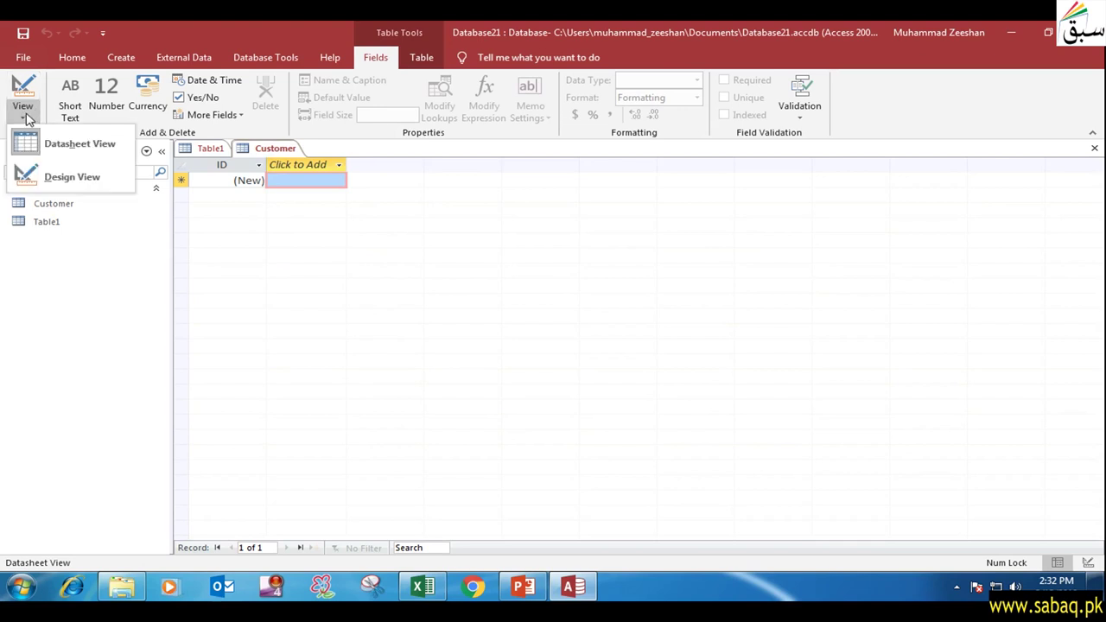
click(57, 180)
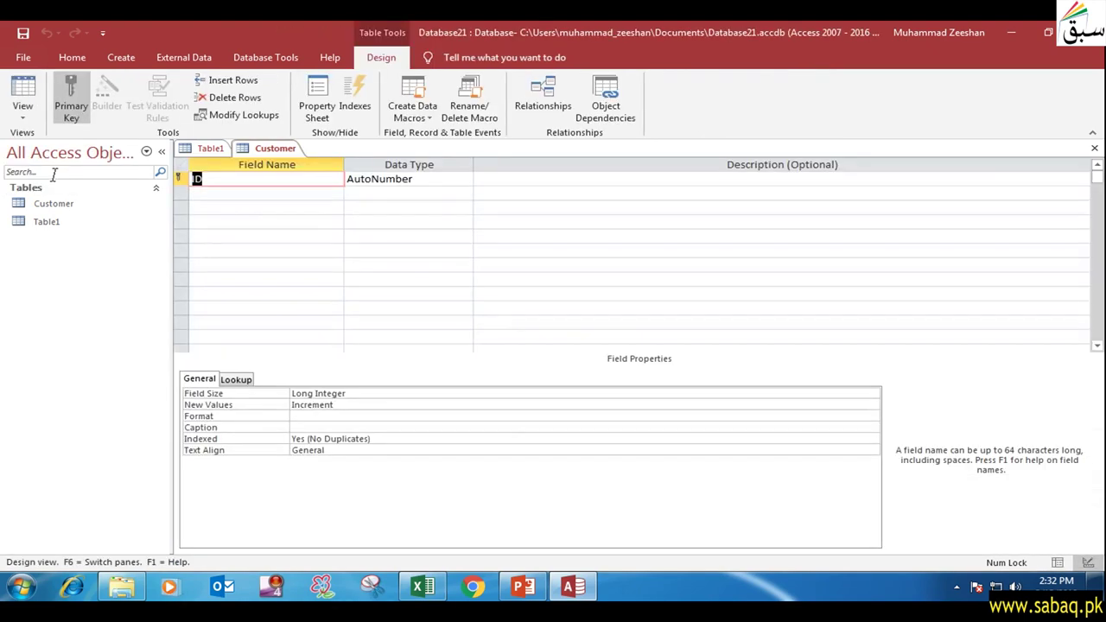
Rename the Customer table's ID field to Customer_ID, keeping AutoNumber as its data type.
click(330, 239)
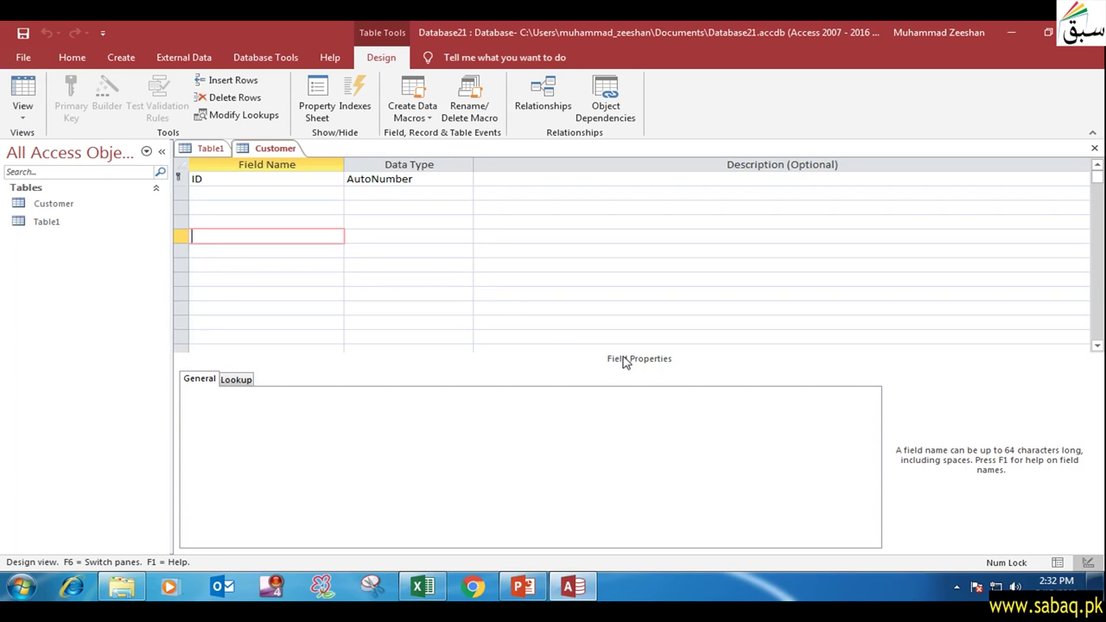
click(233, 181)
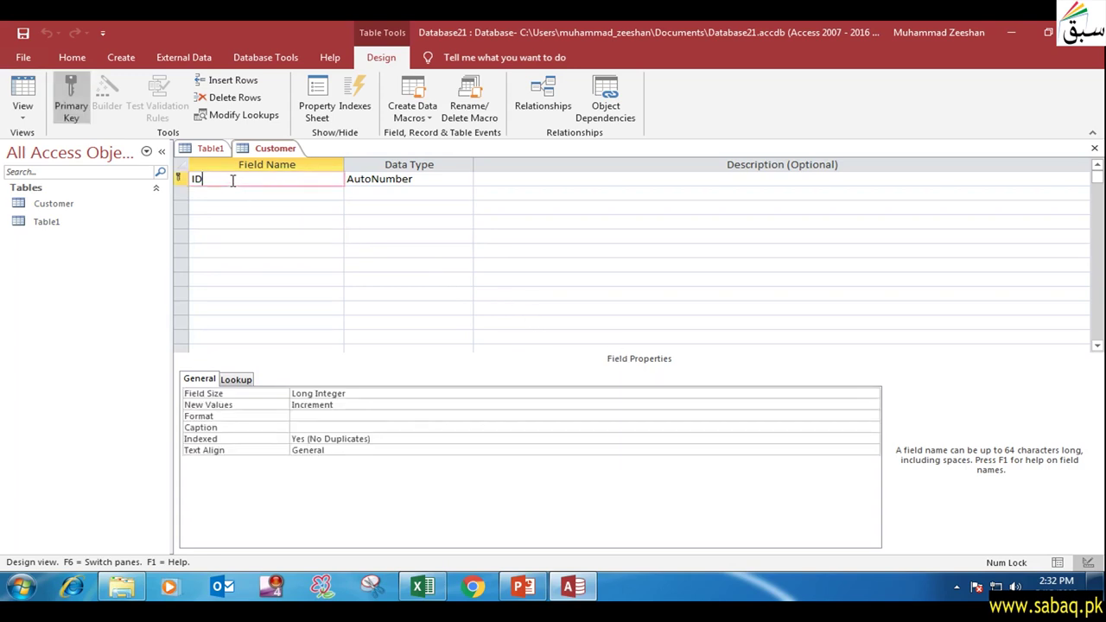
drag(223, 181, 180, 179)
key(Delete)
text(Customer_)
click(455, 179)
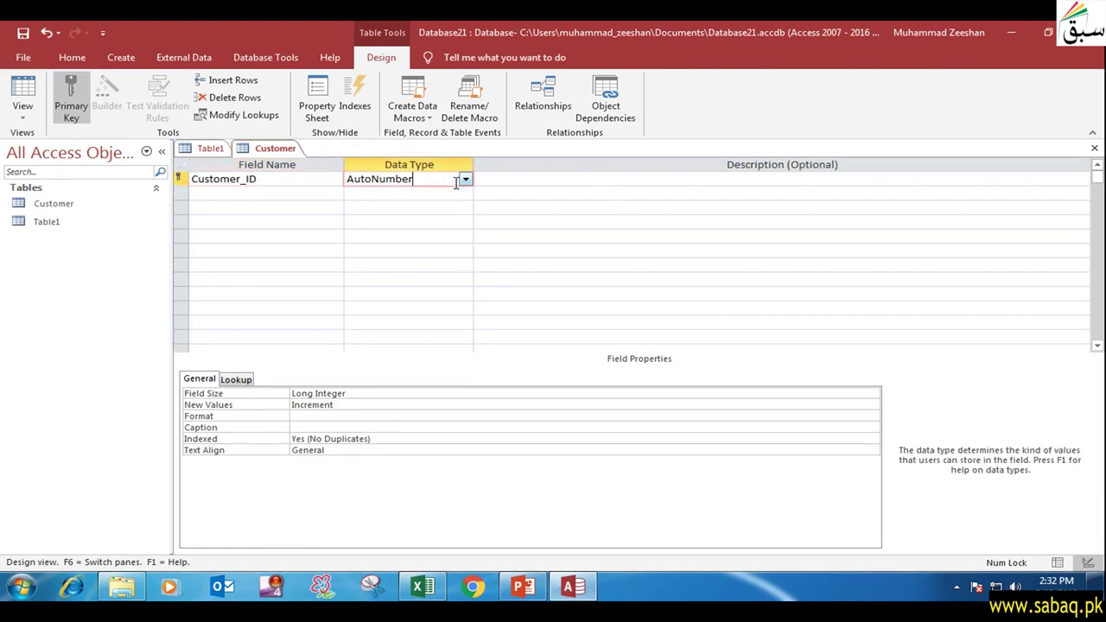
Add a field named Customer_Name below Customer_ID and give it the Short Text data type.
click(449, 192)
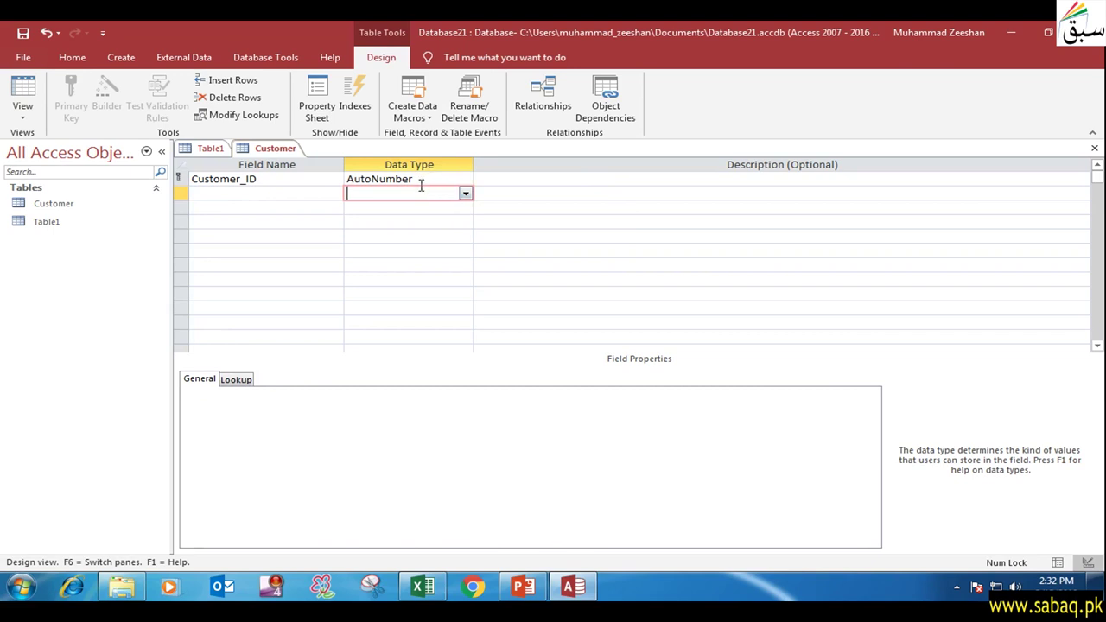
click(240, 193)
text(C)
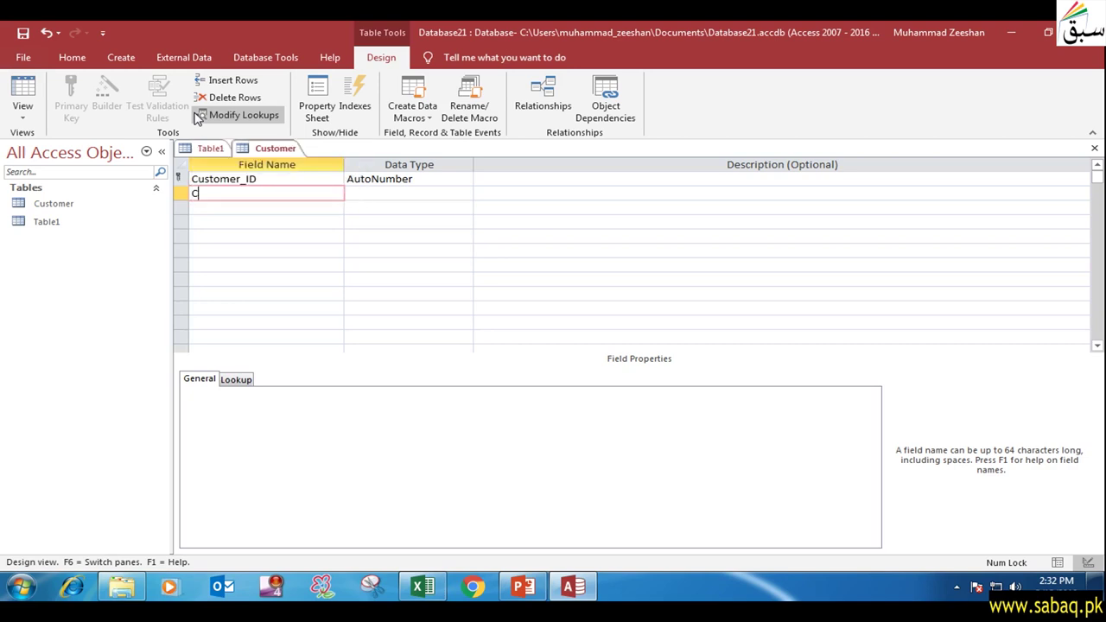
text(ustomer_Name)
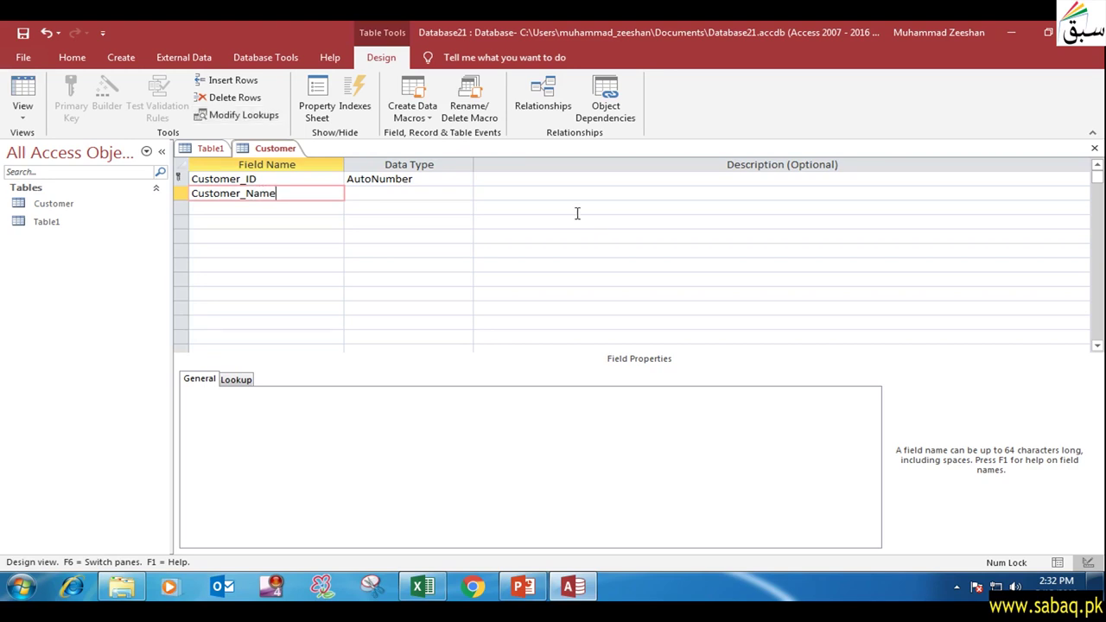
click(448, 192)
click(464, 193)
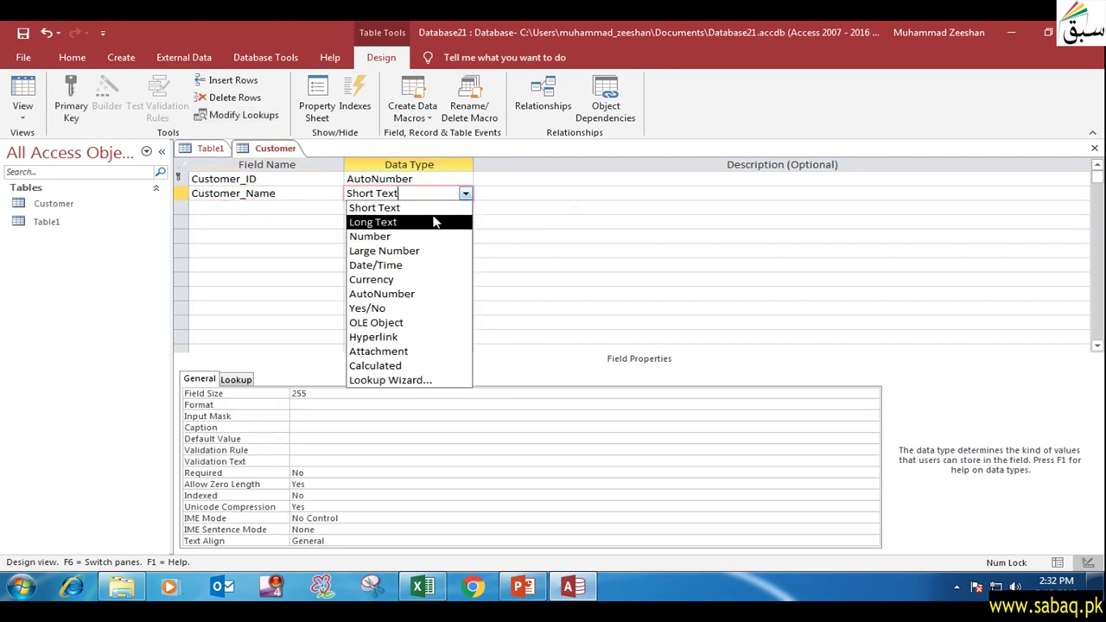
click(429, 208)
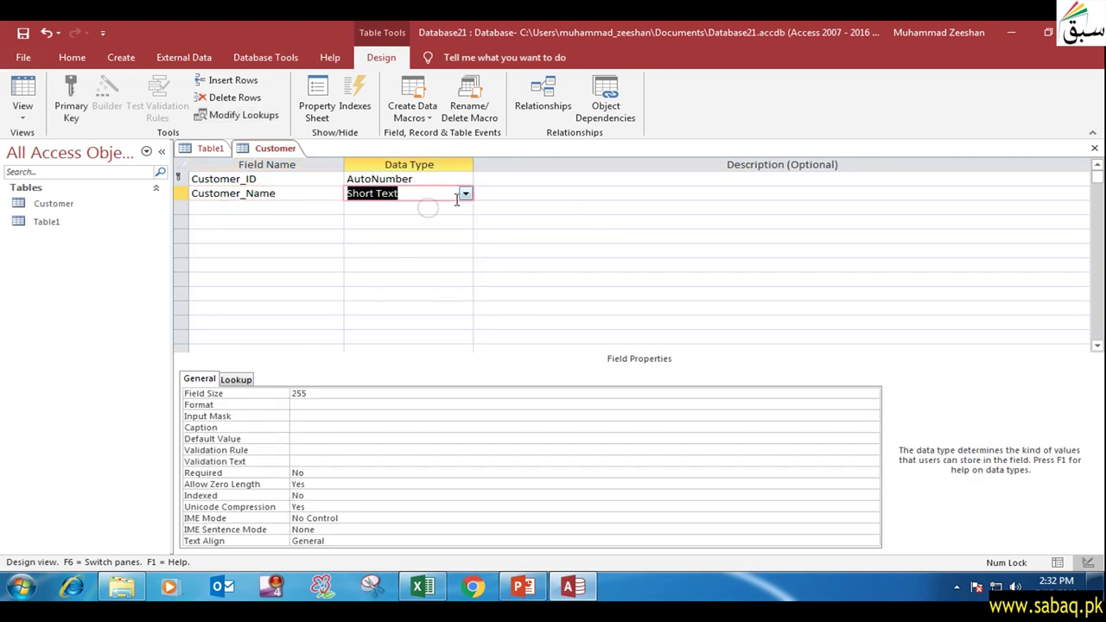
Add two more Short Text fields named Customer_Age and Address below Customer_Name.
click(306, 207)
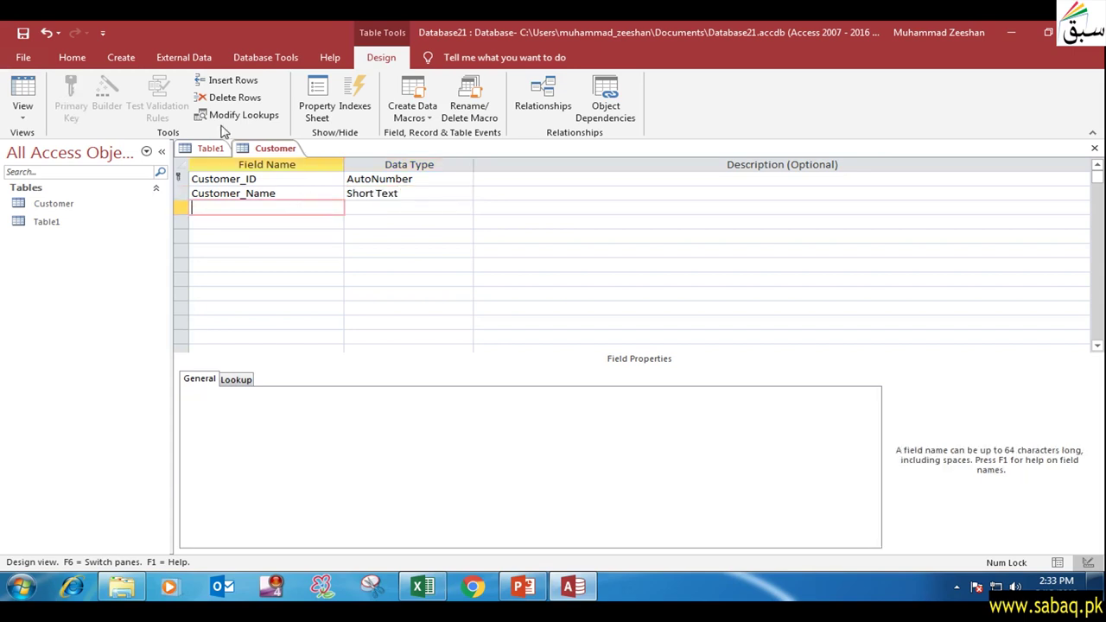
text(Customer_Age)
click(222, 224)
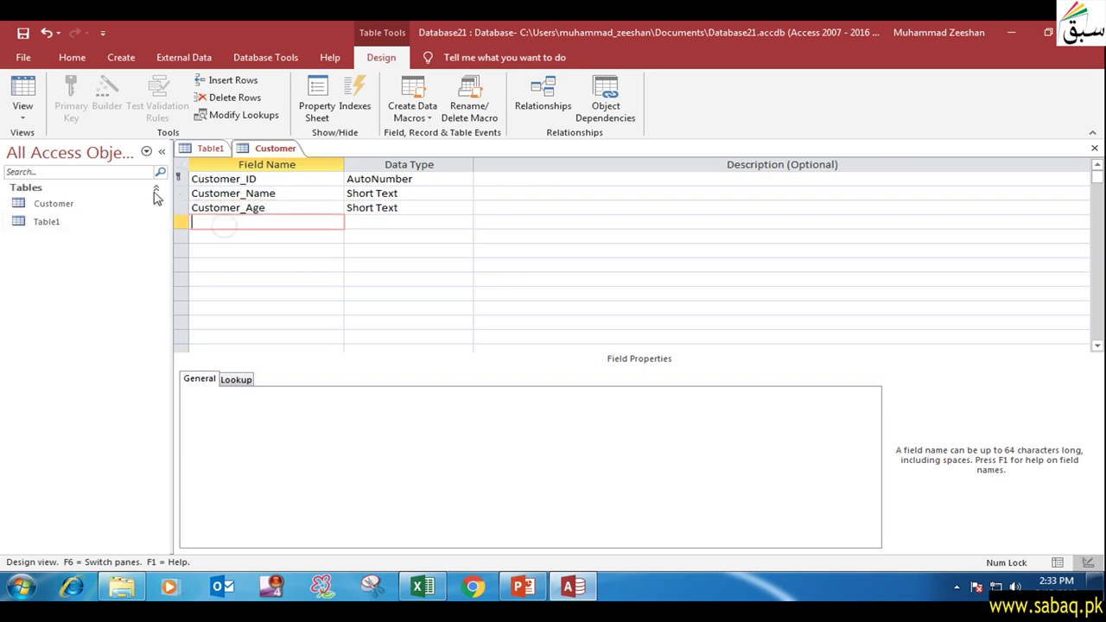
text(Address)
click(424, 222)
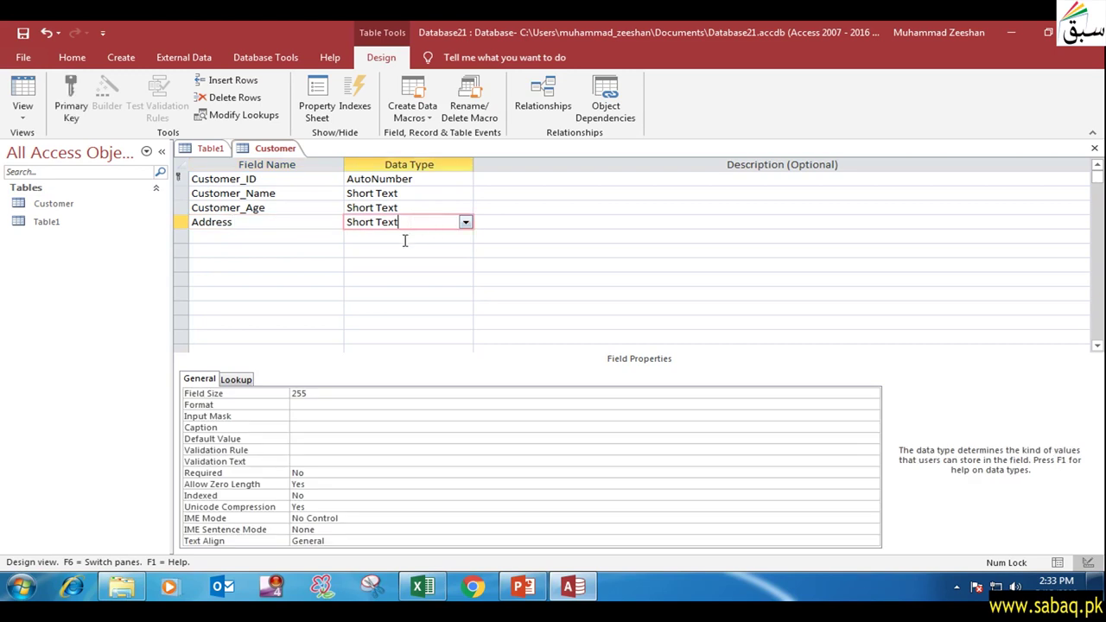
Add a field named Phone Number below Address and set its data type to Number.
click(290, 235)
text(Ph)
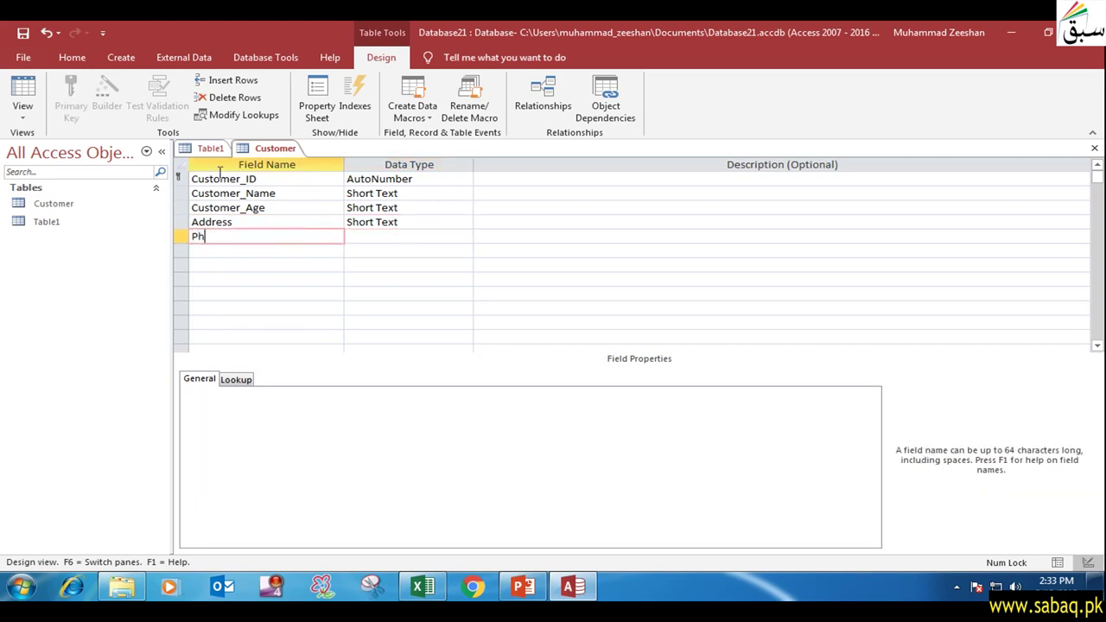
text(one Number)
click(320, 251)
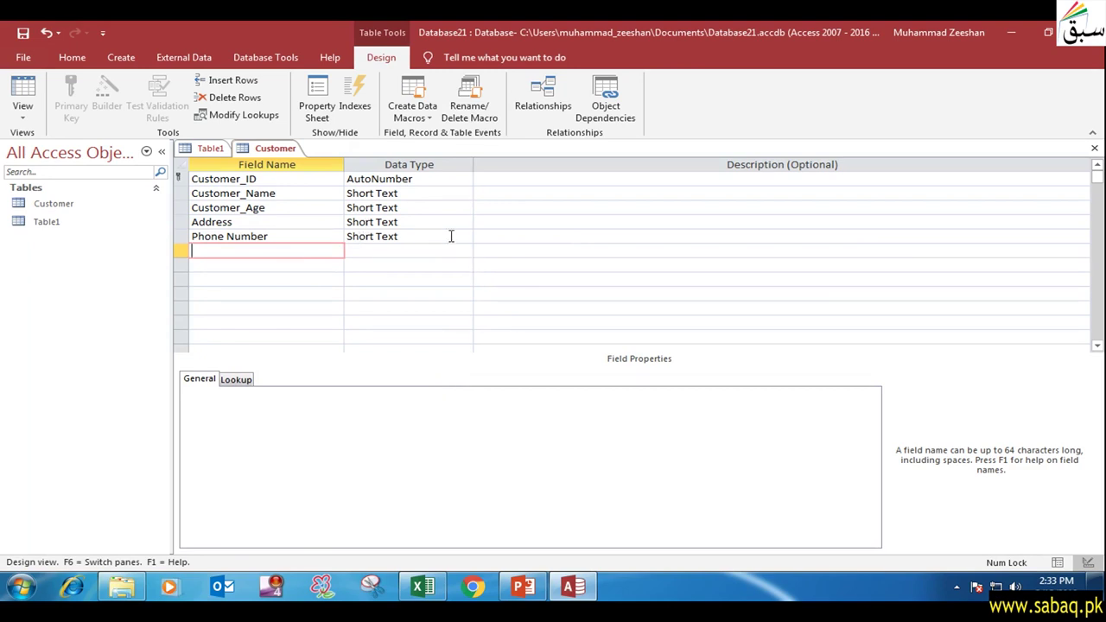
click(298, 235)
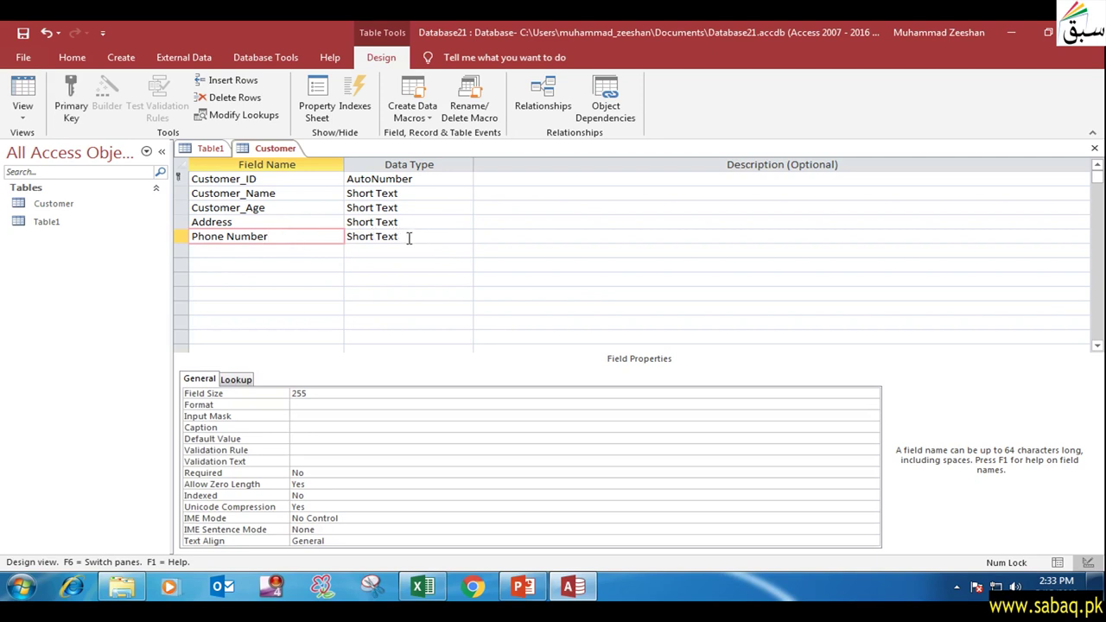
click(463, 237)
click(465, 237)
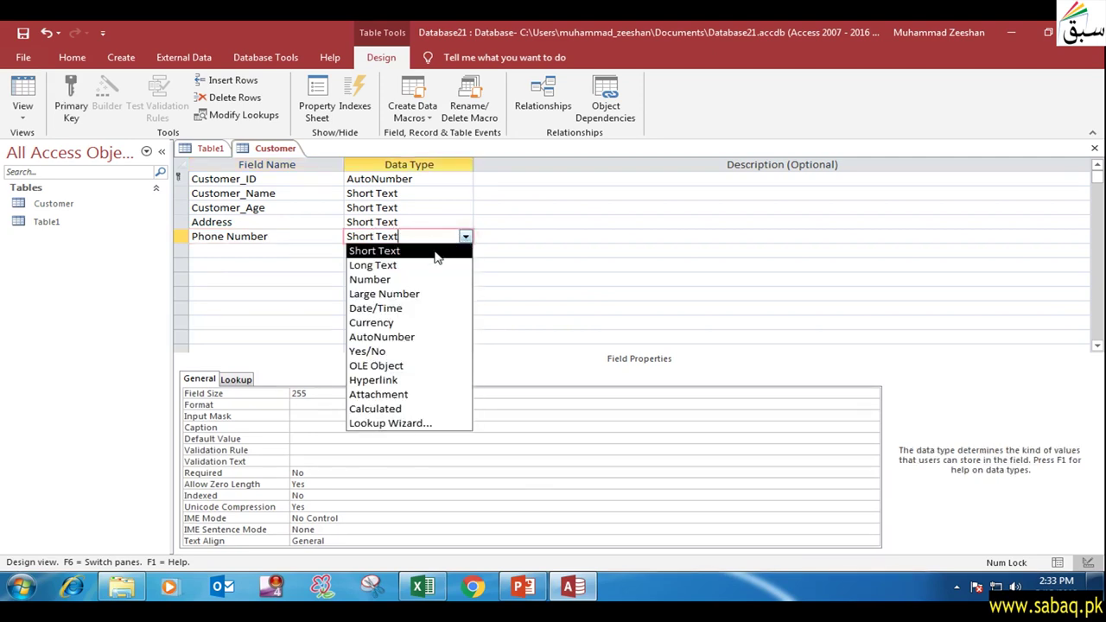
click(396, 279)
click(394, 278)
click(319, 285)
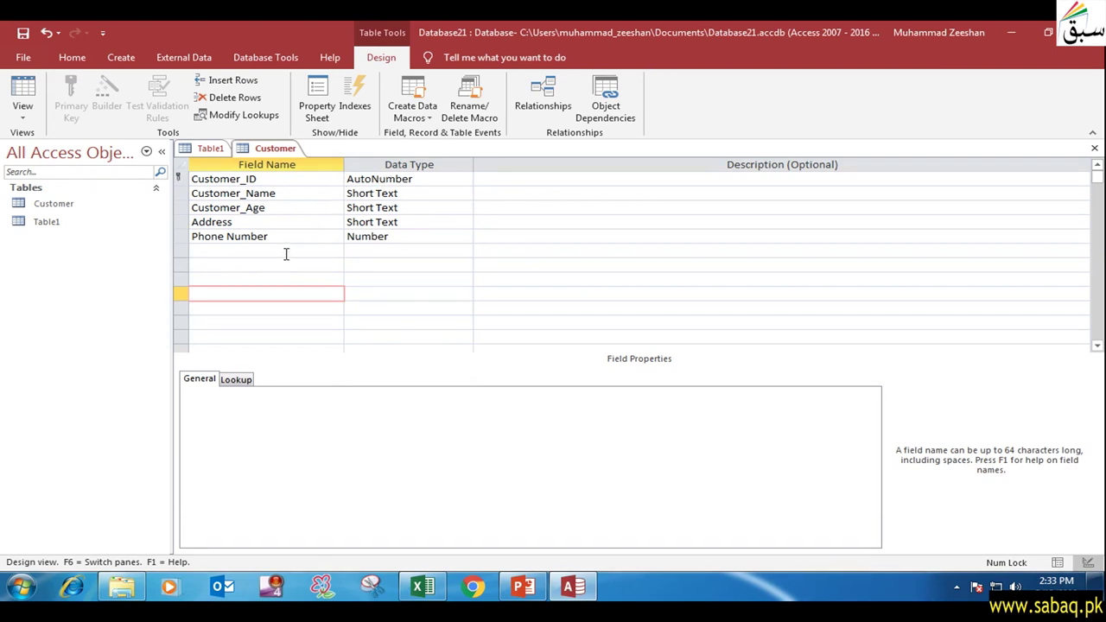
Set the Field Size property of the Customer_Name field to 30.
click(386, 207)
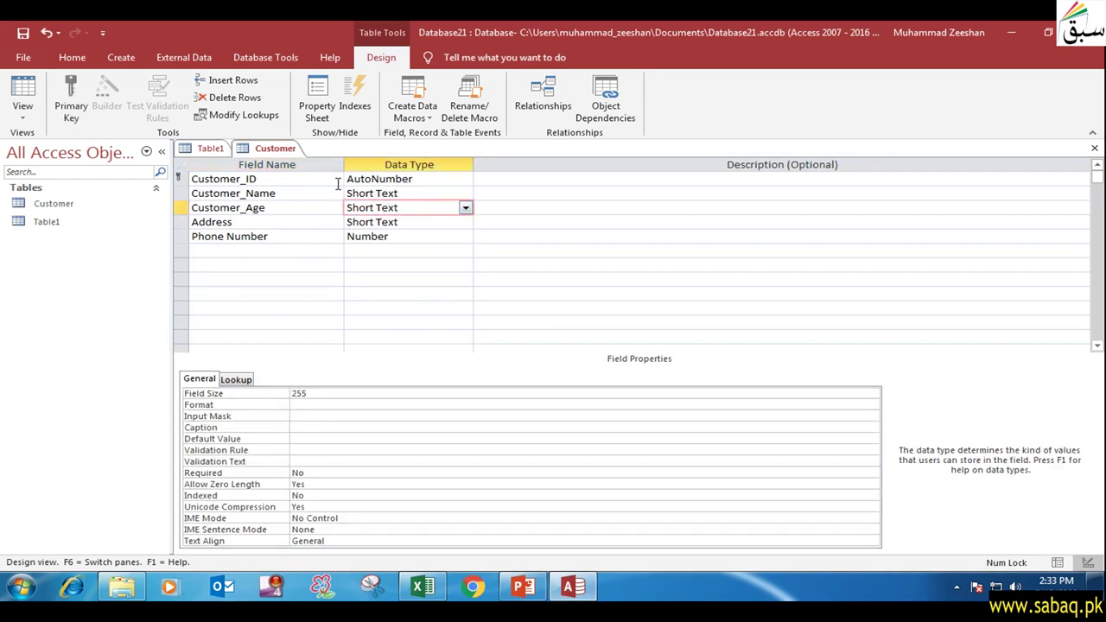
click(404, 193)
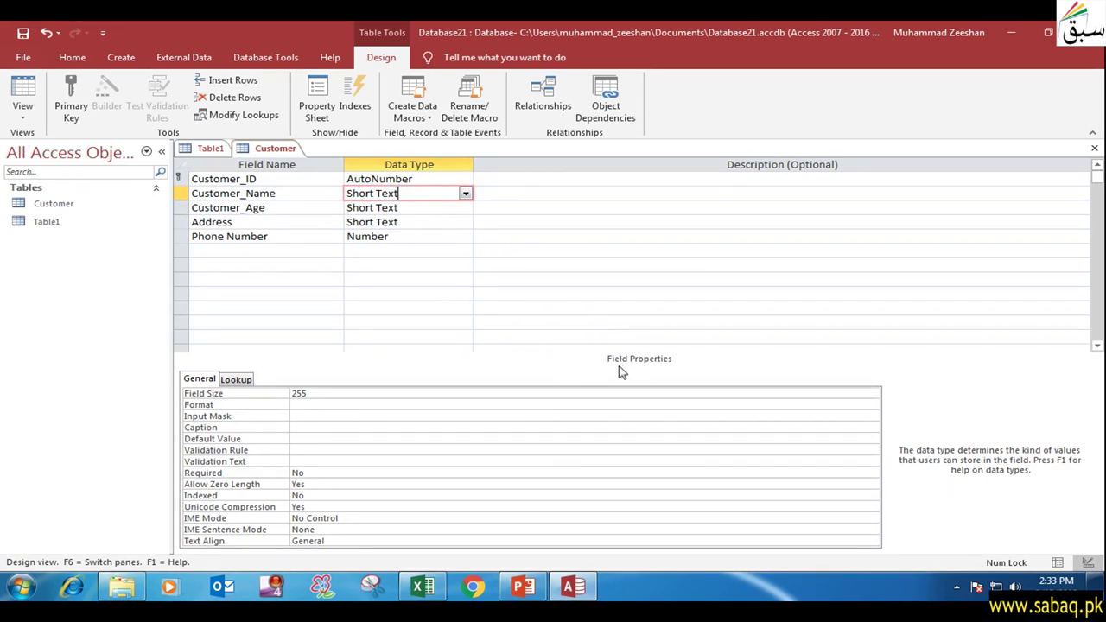
click(286, 193)
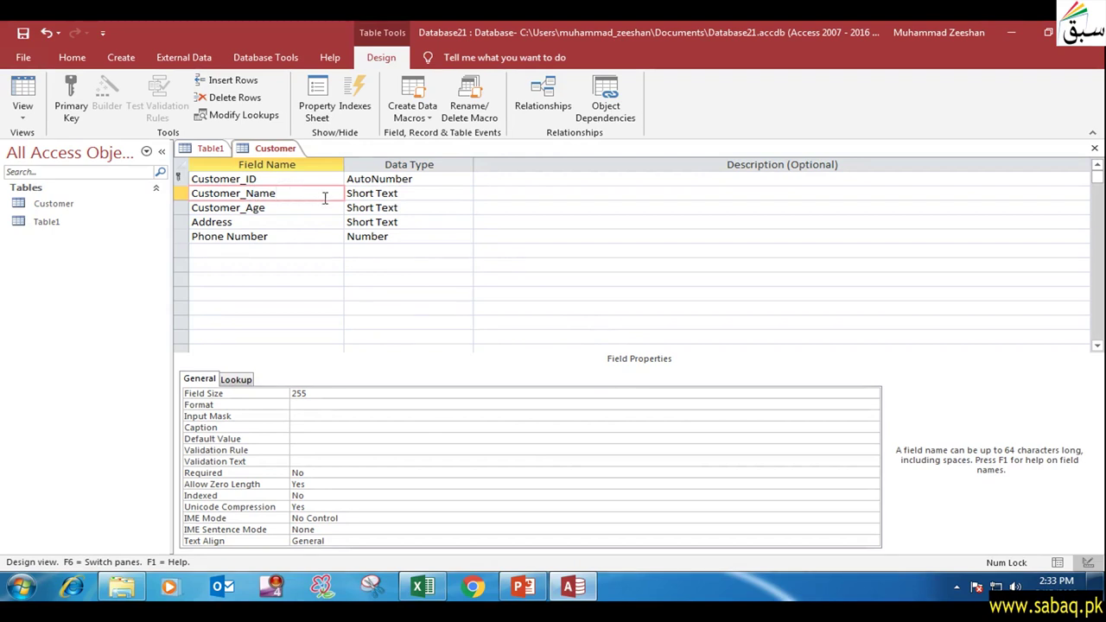
click(424, 197)
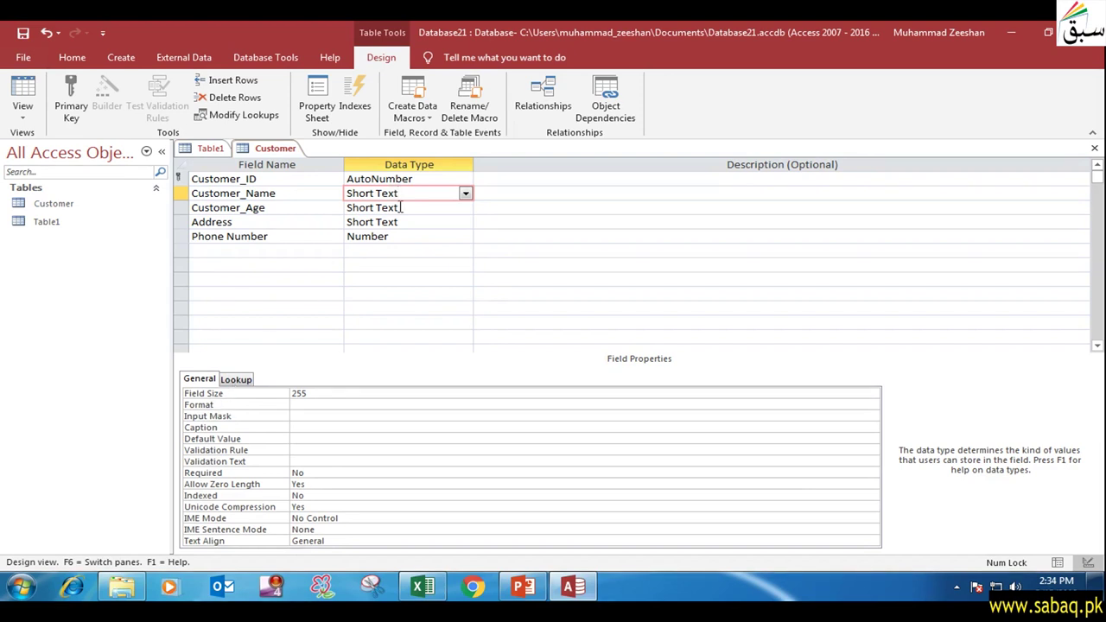
click(320, 393)
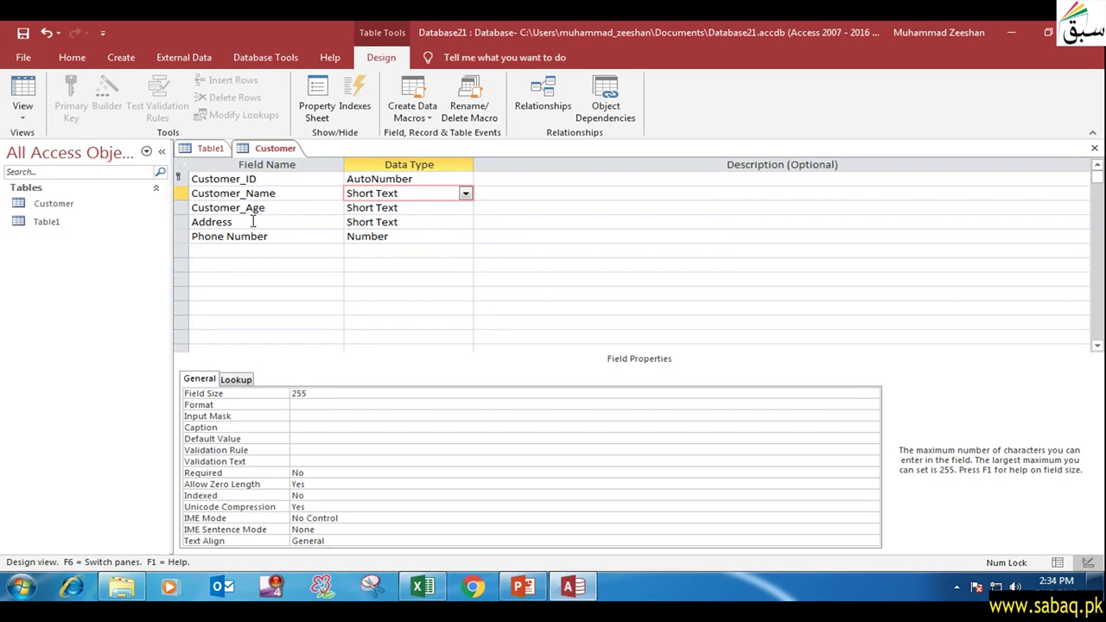
key(BackSpace)
key(BackSpace)
key(BackSpace)
text(30)
click(314, 403)
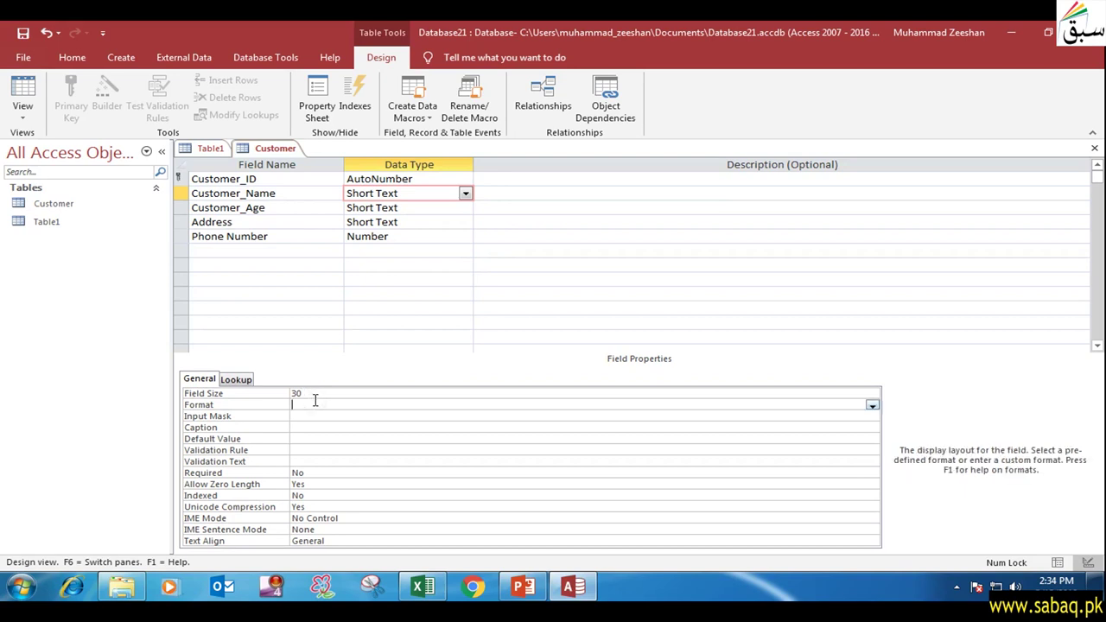
Choose Short Text as the data type of the Customer_Age field.
click(278, 209)
click(446, 208)
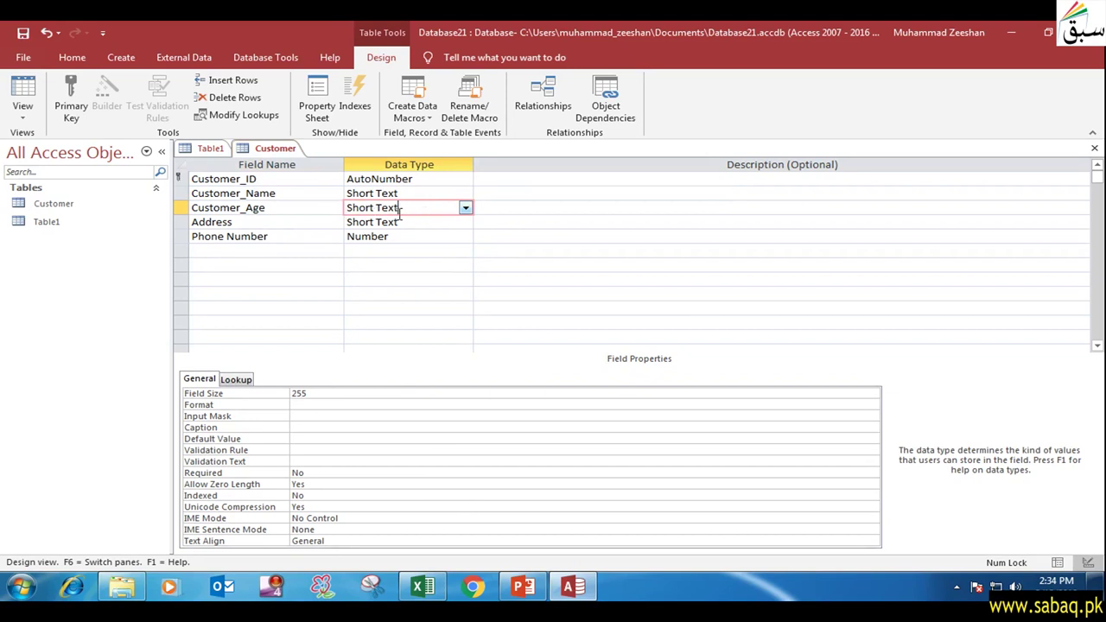
click(465, 209)
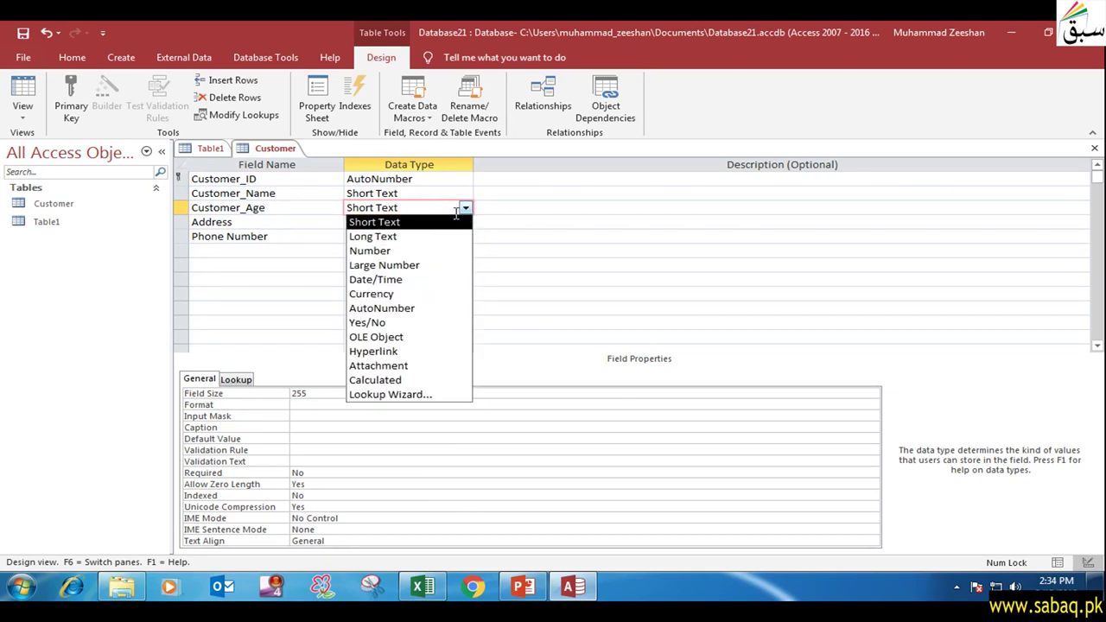
click(410, 223)
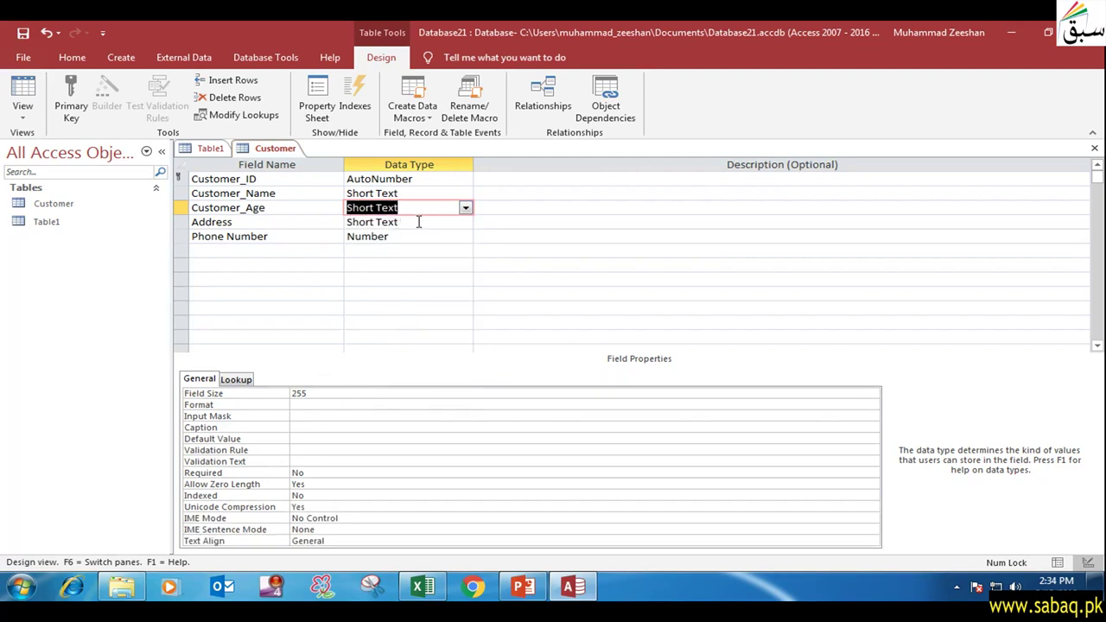
Set the Field Size property of the Customer_Age field to 2.
click(307, 391)
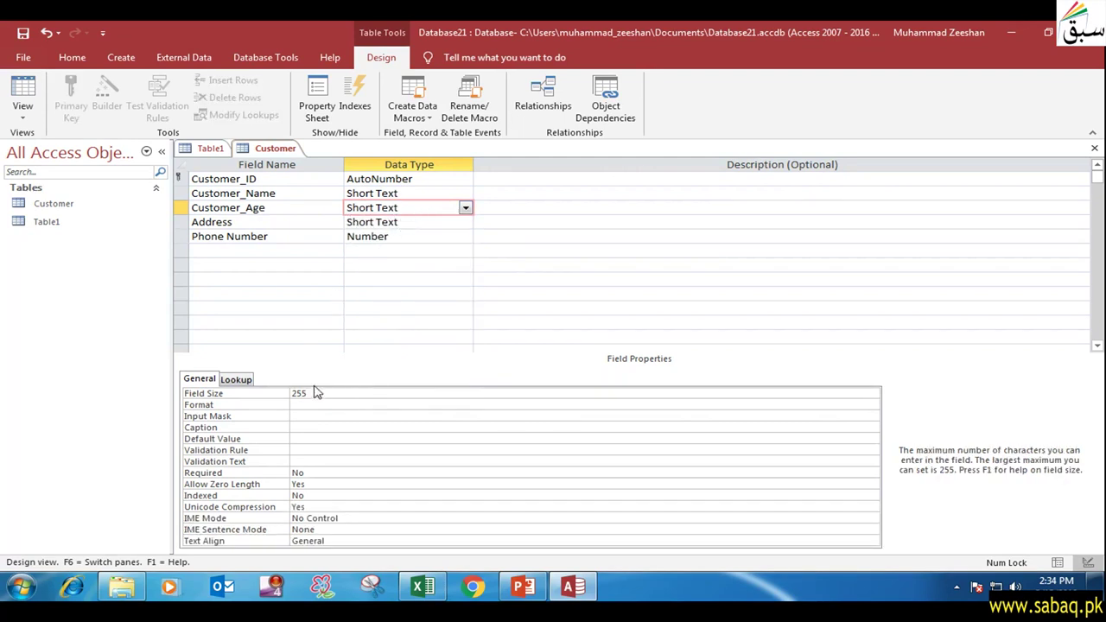
key(BackSpace)
key(BackSpace)
key(BackSpace)
Examine the Field Size of the Address field and the numeric Field Size options of the Phone Number field.
click(423, 227)
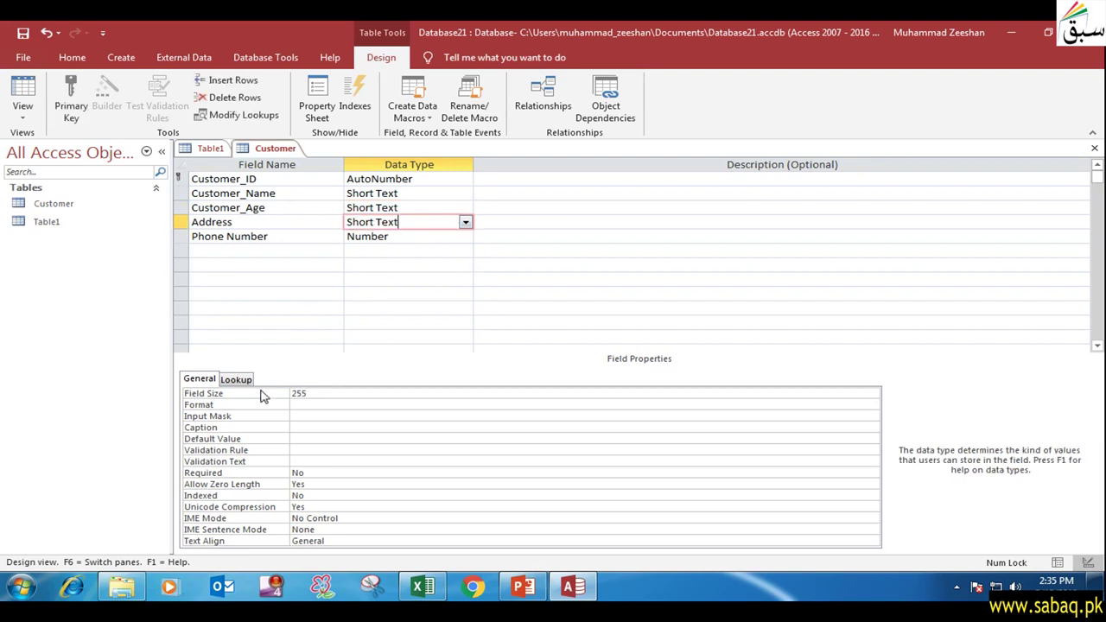
click(425, 238)
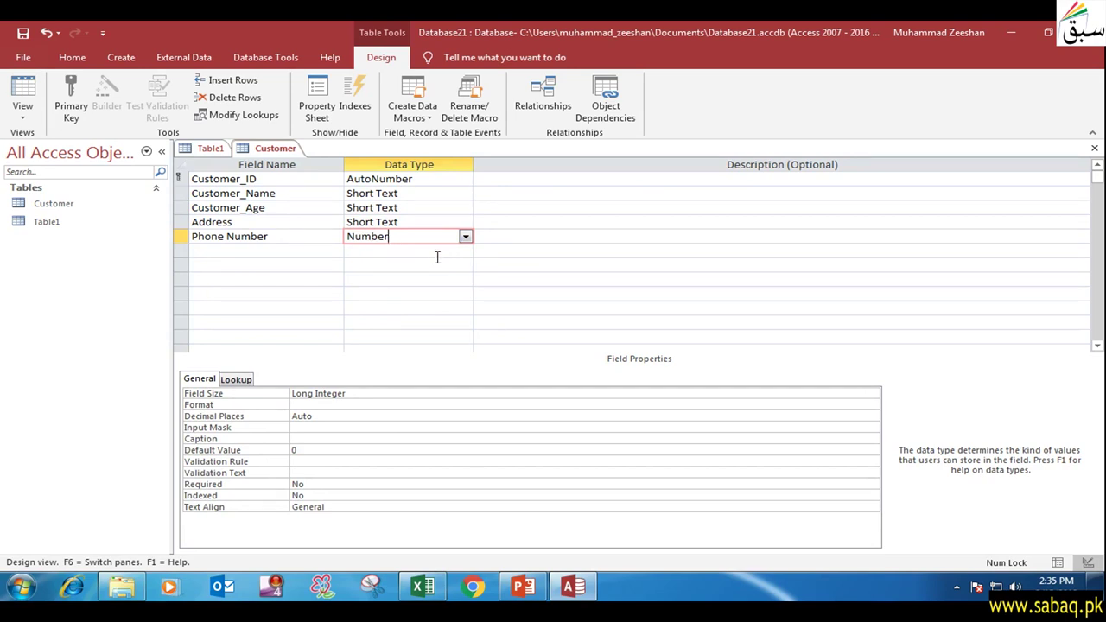
click(347, 393)
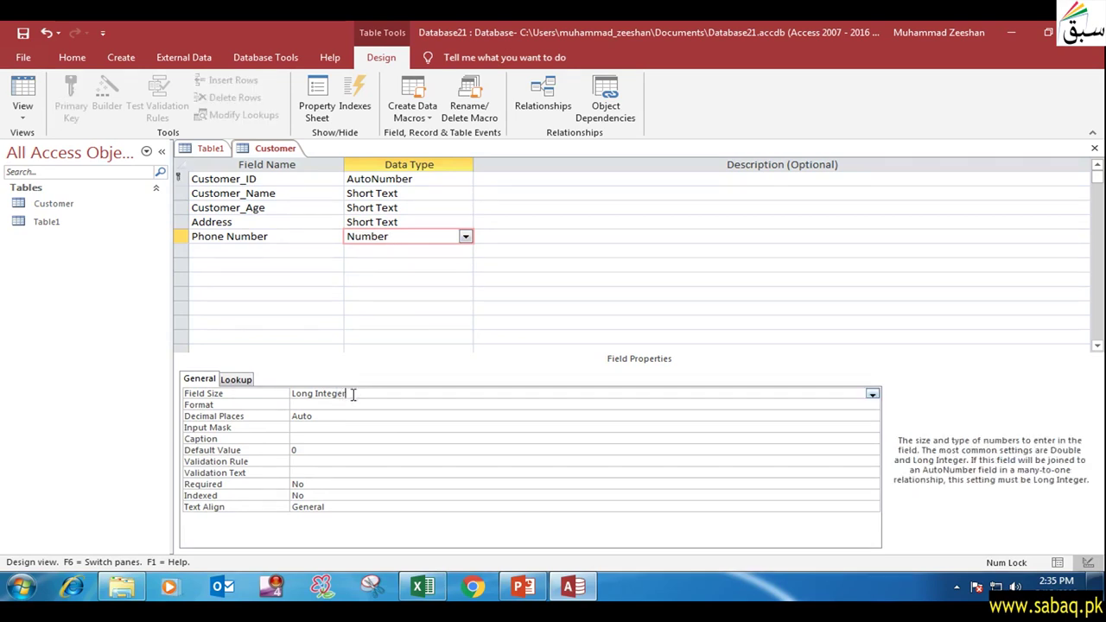
click(872, 394)
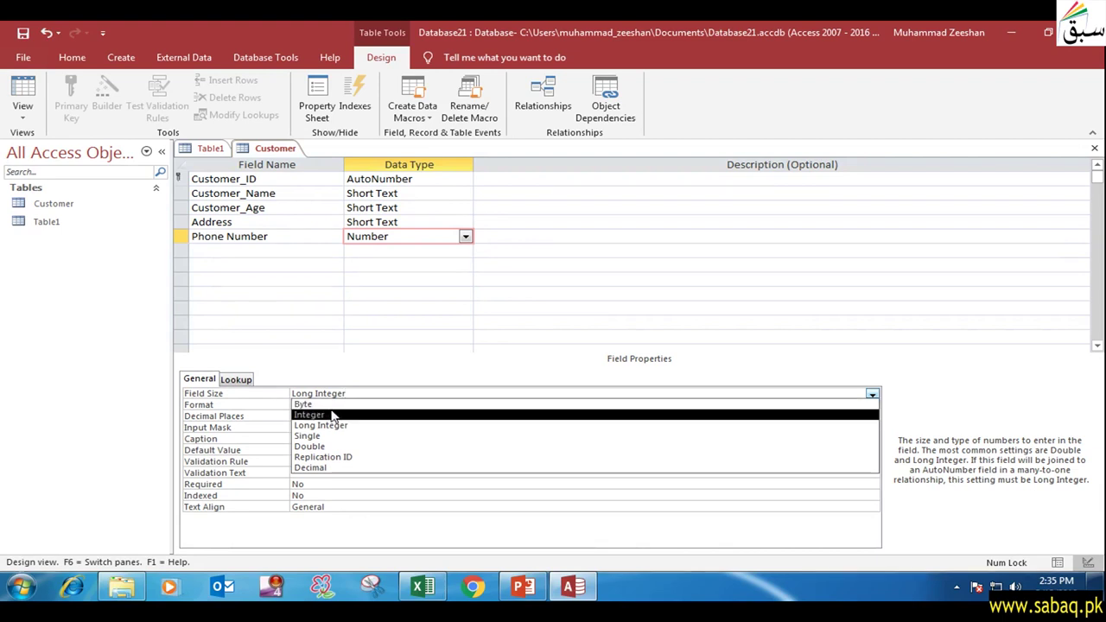
click(285, 393)
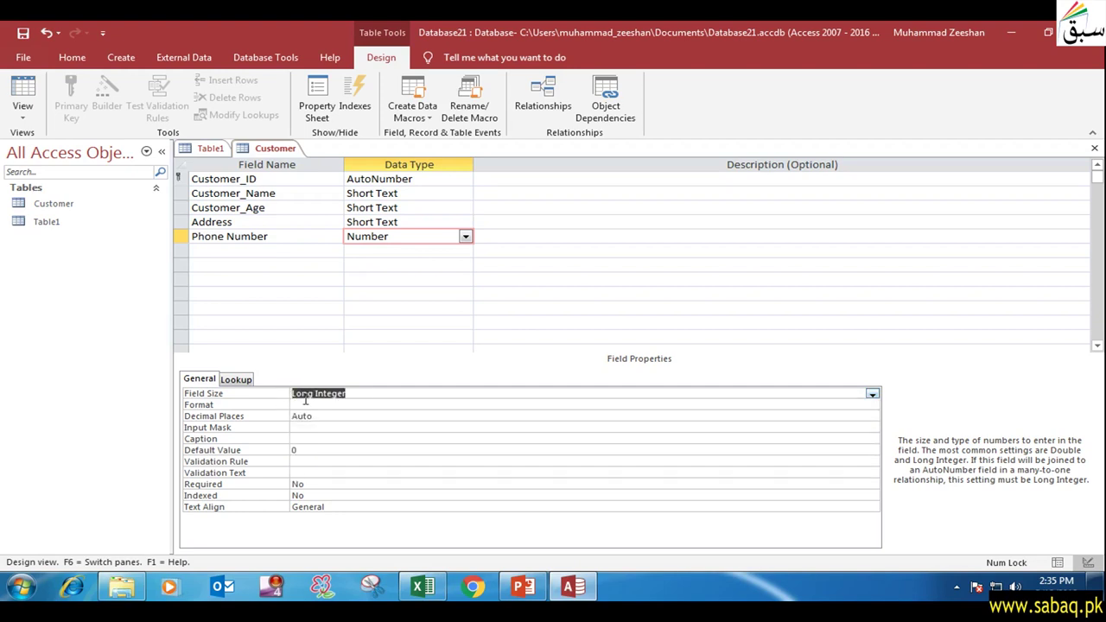
click(367, 394)
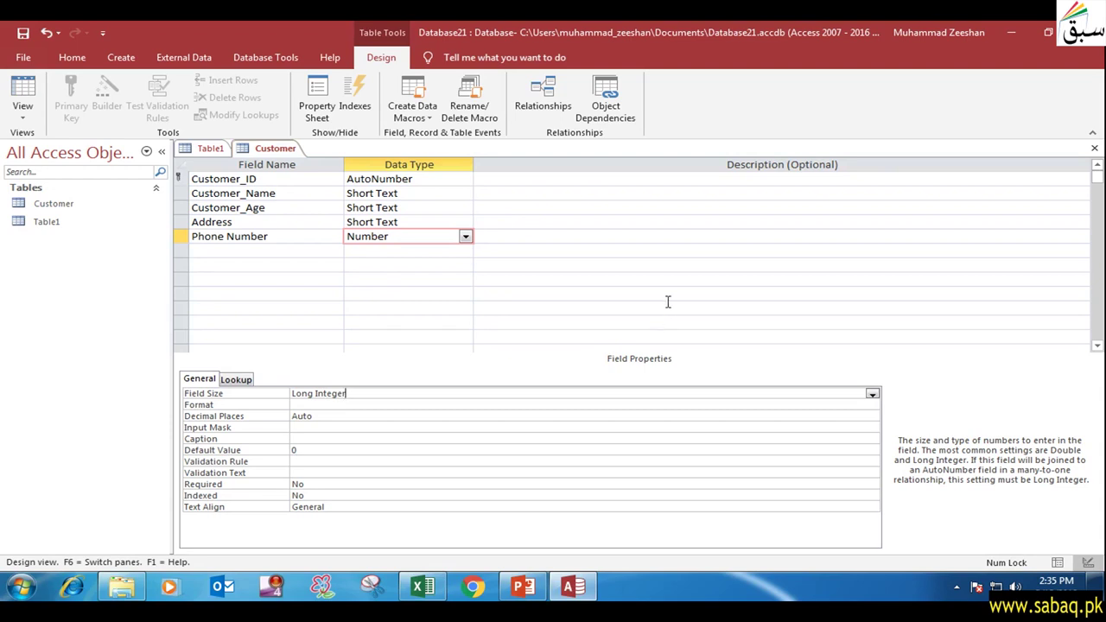
key(ctrl+shift)
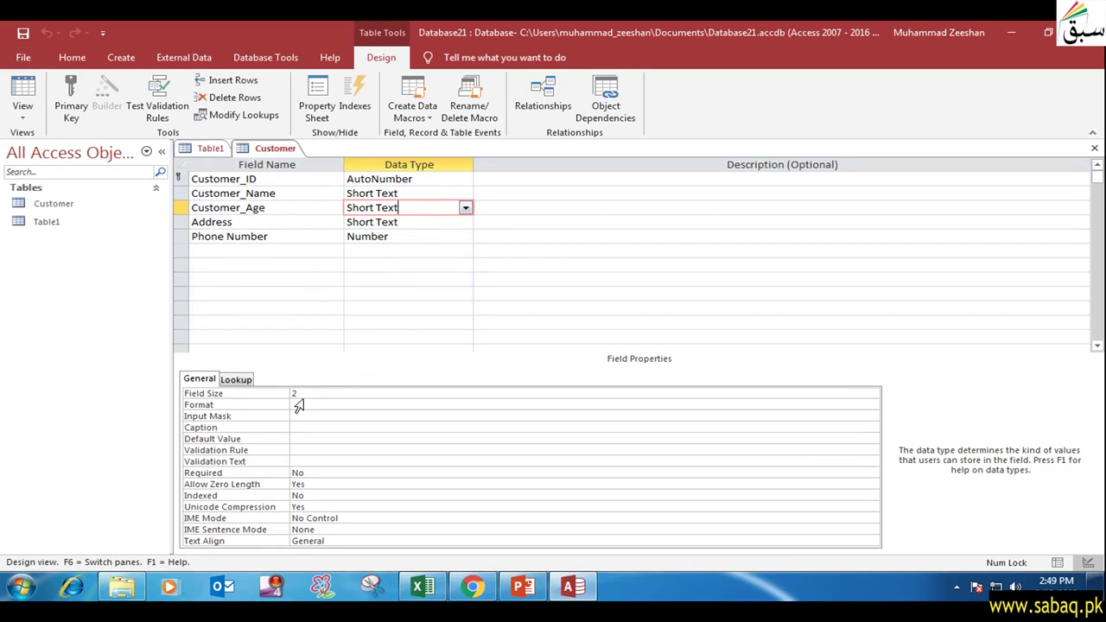
Open the Customer table in Datasheet View and enter 15 as the first record's Customer_Age.
right_click(263, 148)
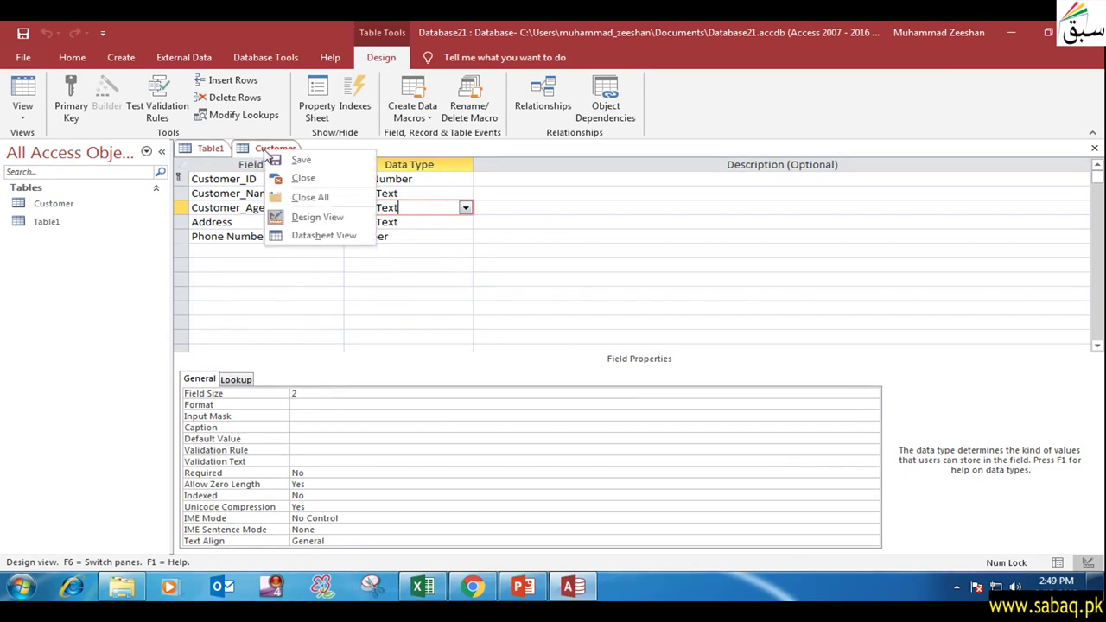
click(324, 235)
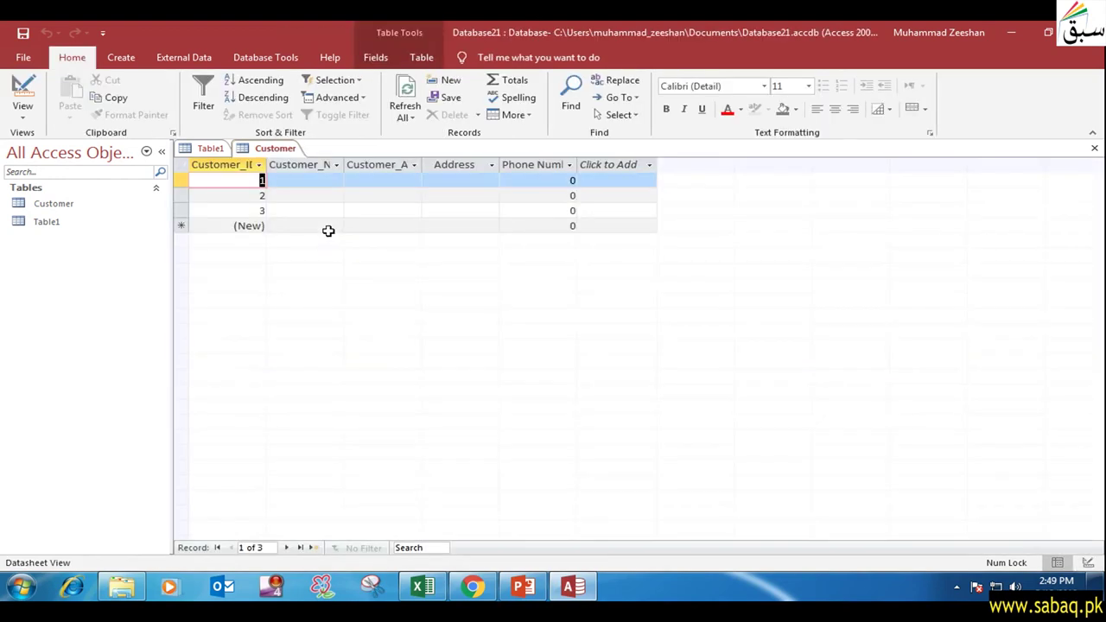
click(383, 179)
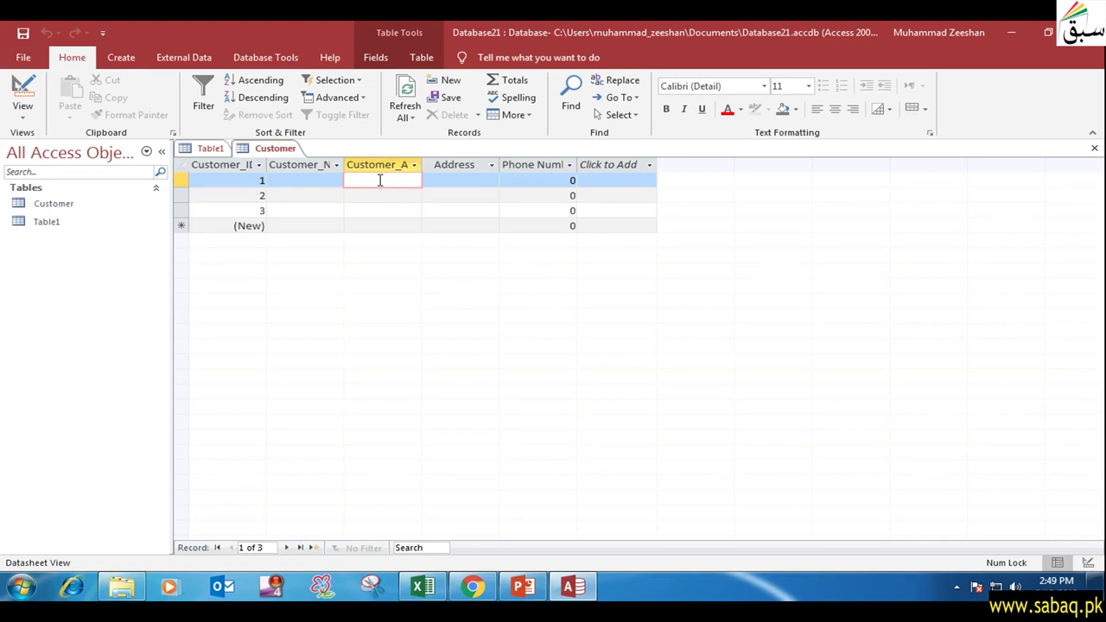
text(15)
Save the Customer table and return it to Design View.
right_click(268, 148)
click(291, 160)
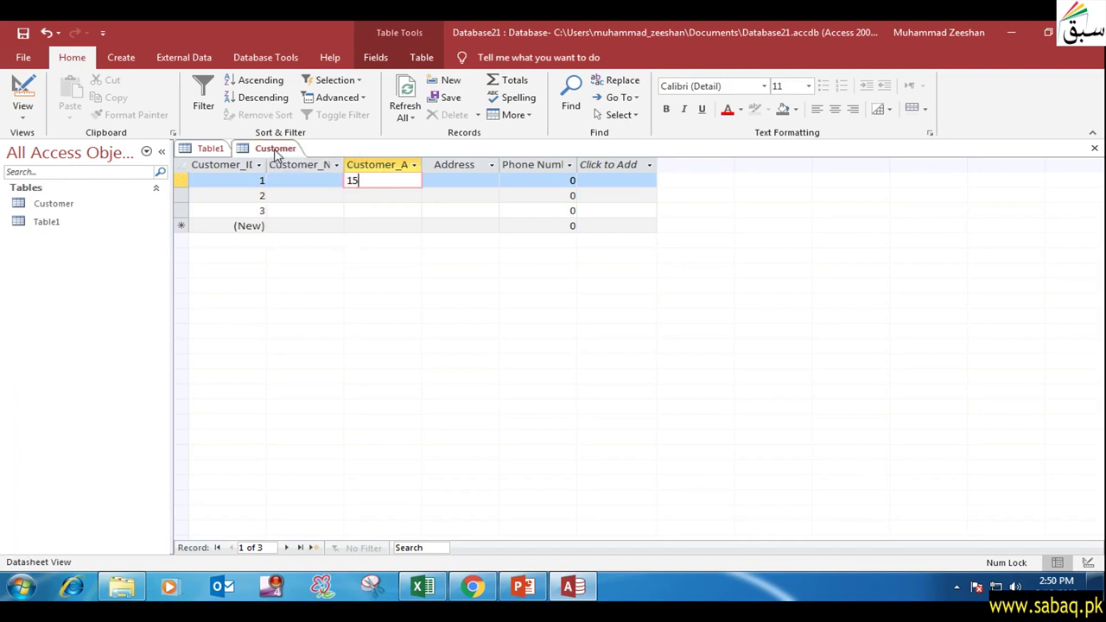
right_click(275, 150)
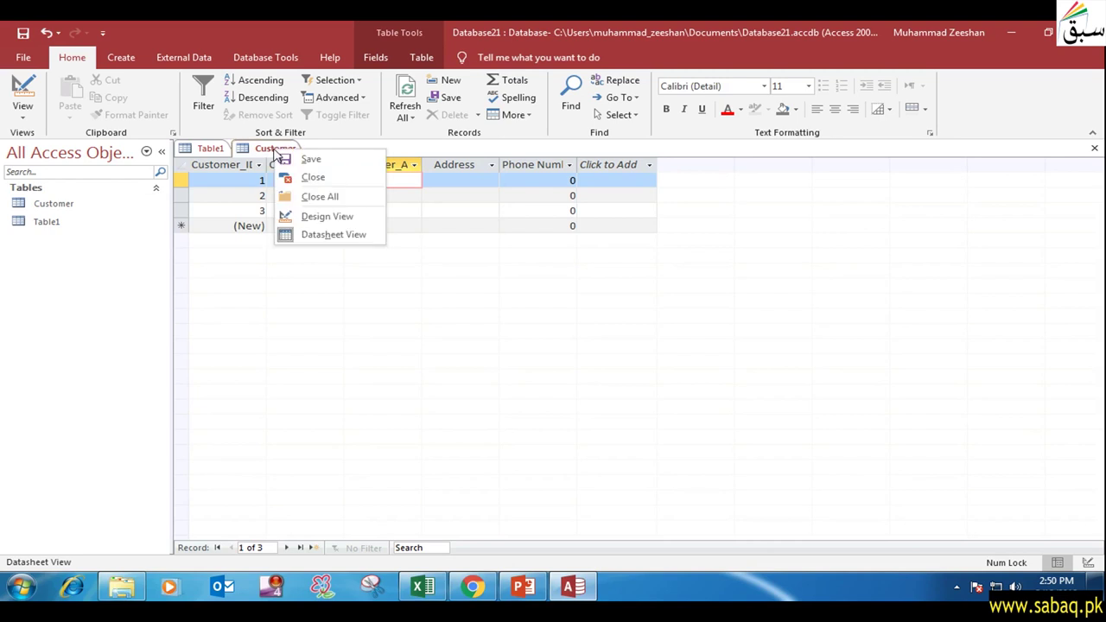
click(337, 220)
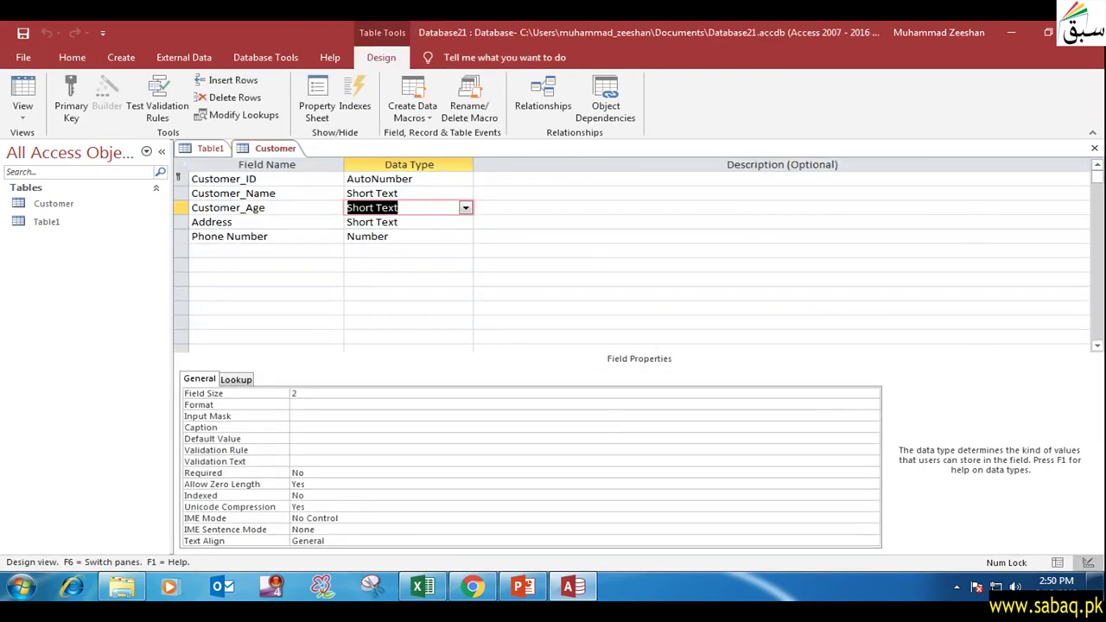
Switch to PowerPoint to view the Field Properties slide and return to the Customer table design in Access.
click(523, 587)
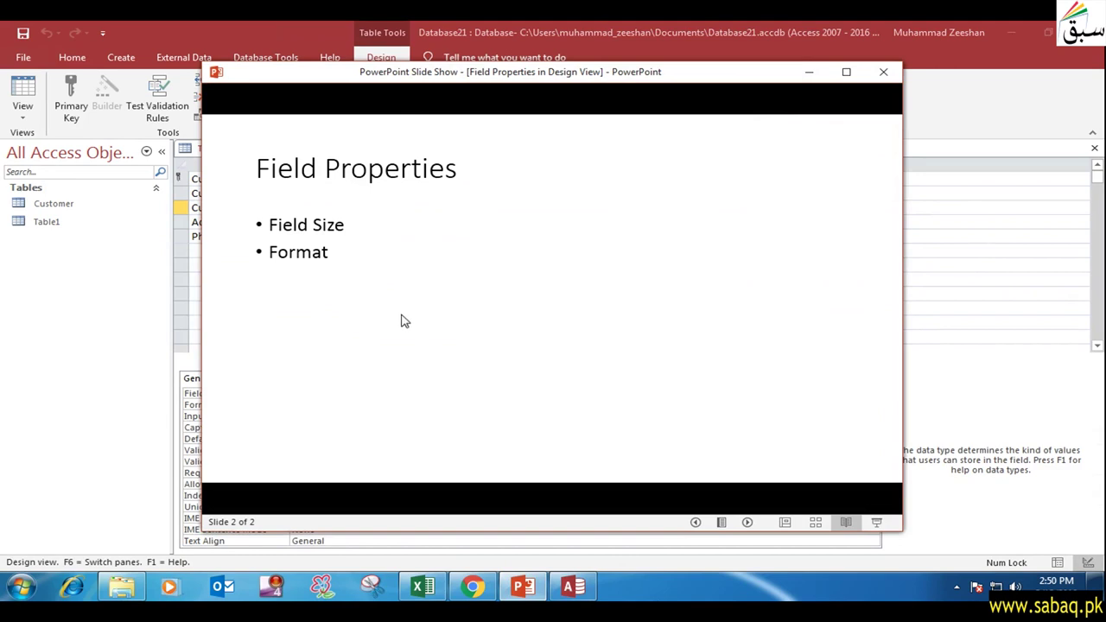
click(804, 72)
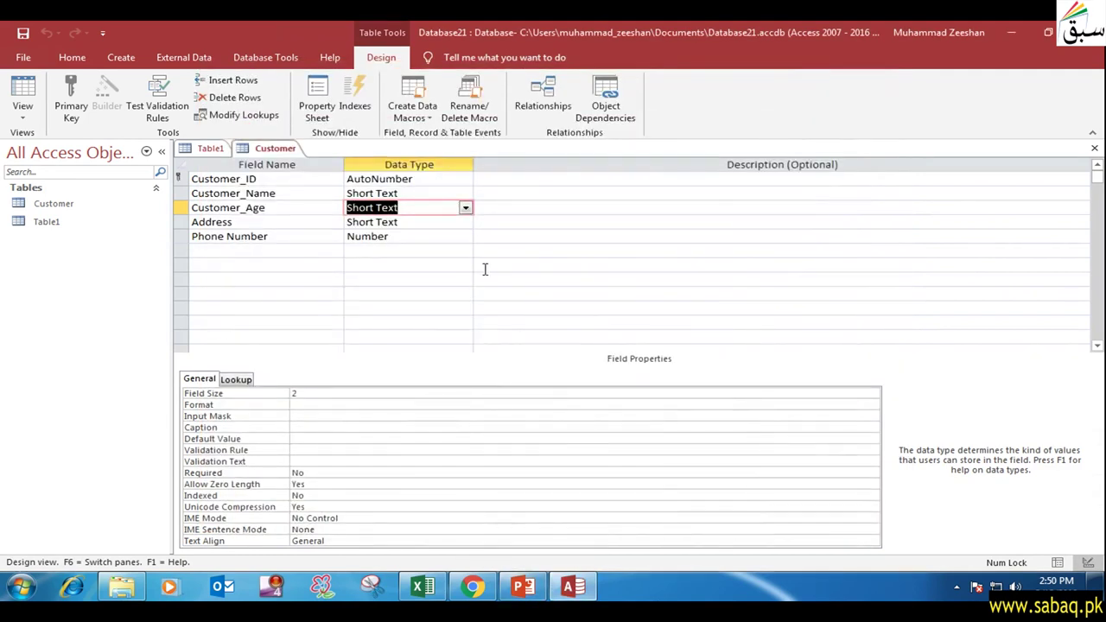
click(465, 279)
click(428, 254)
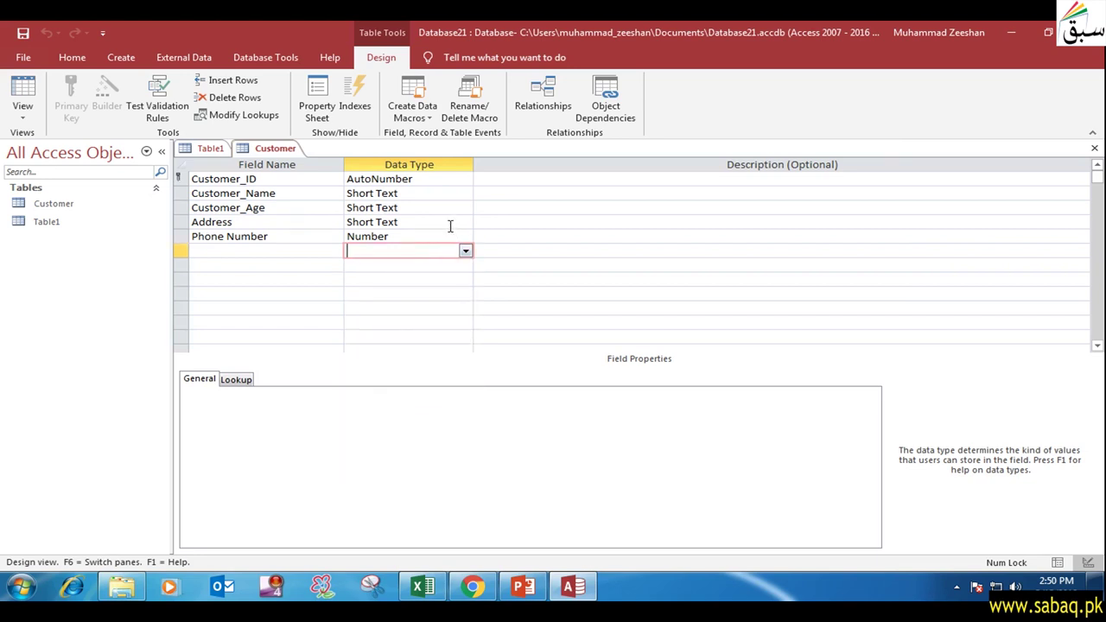
Set the Format property of the Customer_Name field to > and save the table.
click(450, 224)
click(440, 193)
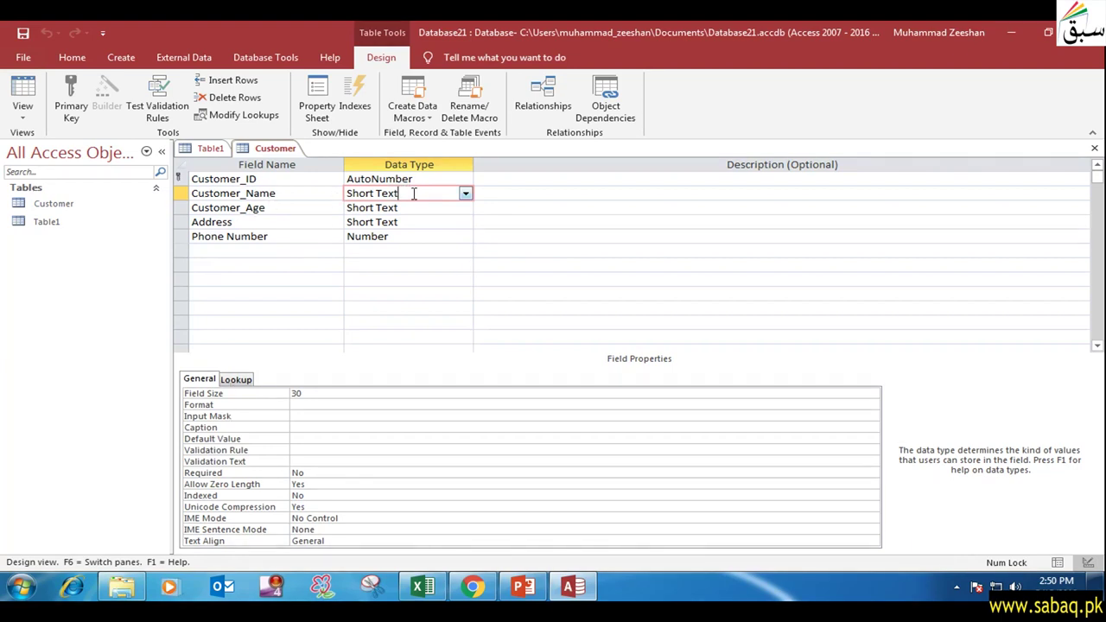
click(328, 406)
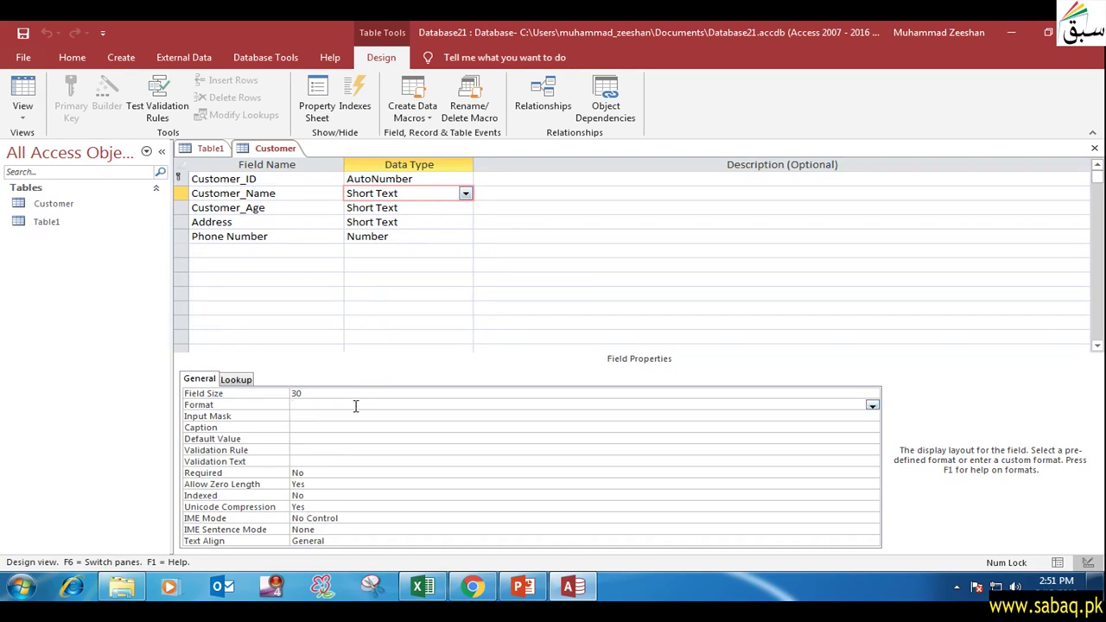
text(>)
right_click(279, 151)
right_click(276, 149)
Show the Customer table in Datasheet View and go to the first record's Customer_Name cell.
right_click(278, 149)
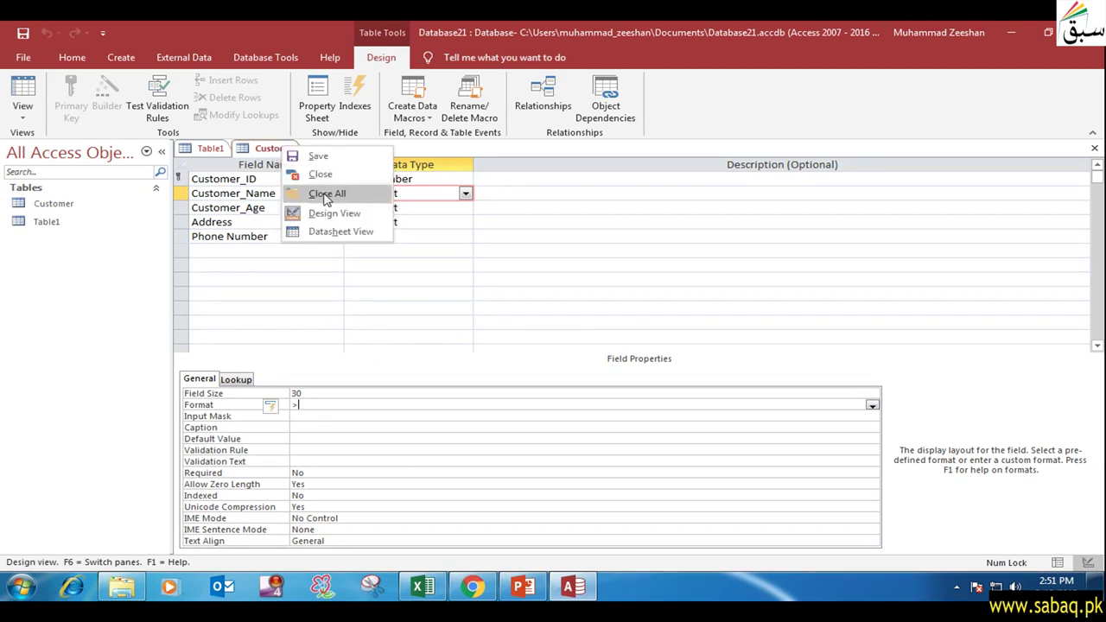
click(341, 232)
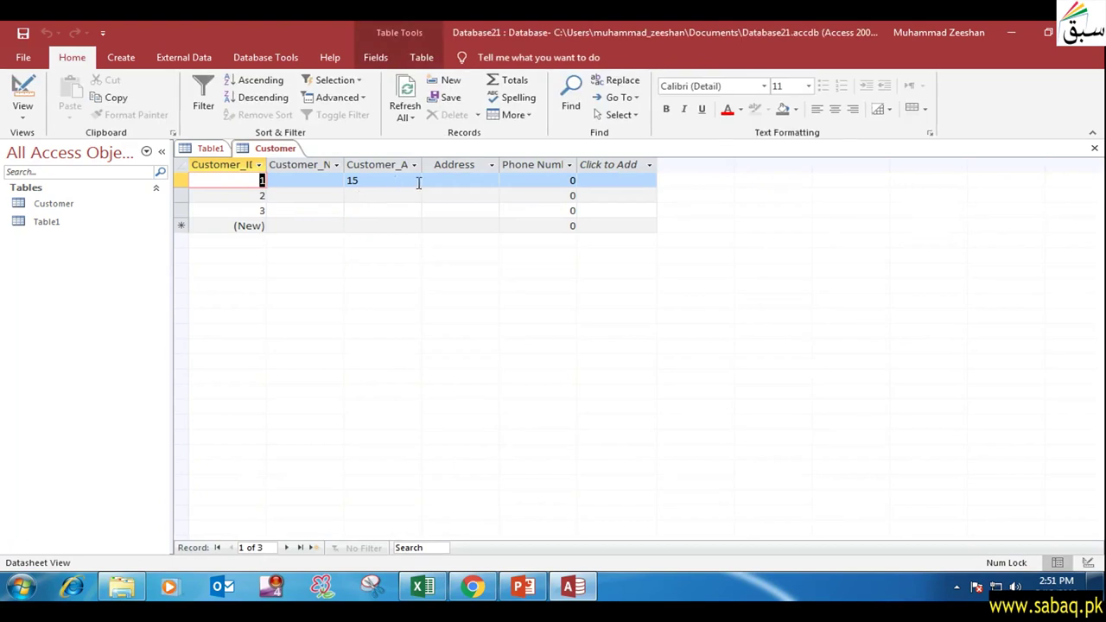
click(326, 180)
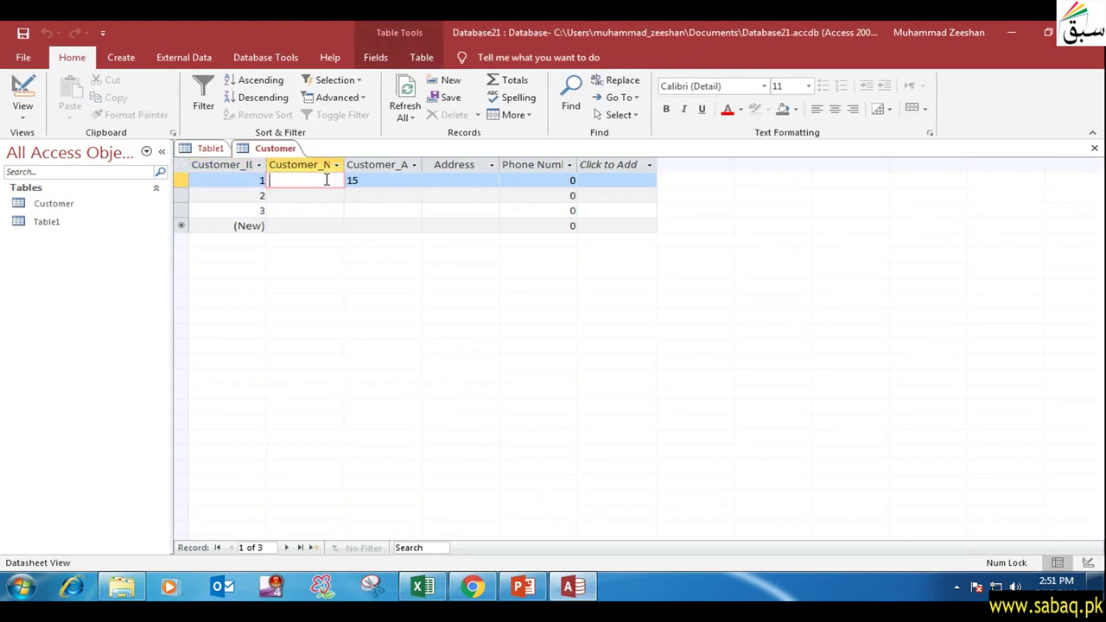
text(werwe)
key(BackSpace)
key(BackSpace)
key(BackSpace)
key(BackSpace)
text(Ali)
key(BackSpace)
key(BackSpace)
key(BackSpace)
Enter the customer's name in lowercase letters in the first record's Customer_Name cell.
text(ali)
key(BackSpace)
text(i)
click(378, 181)
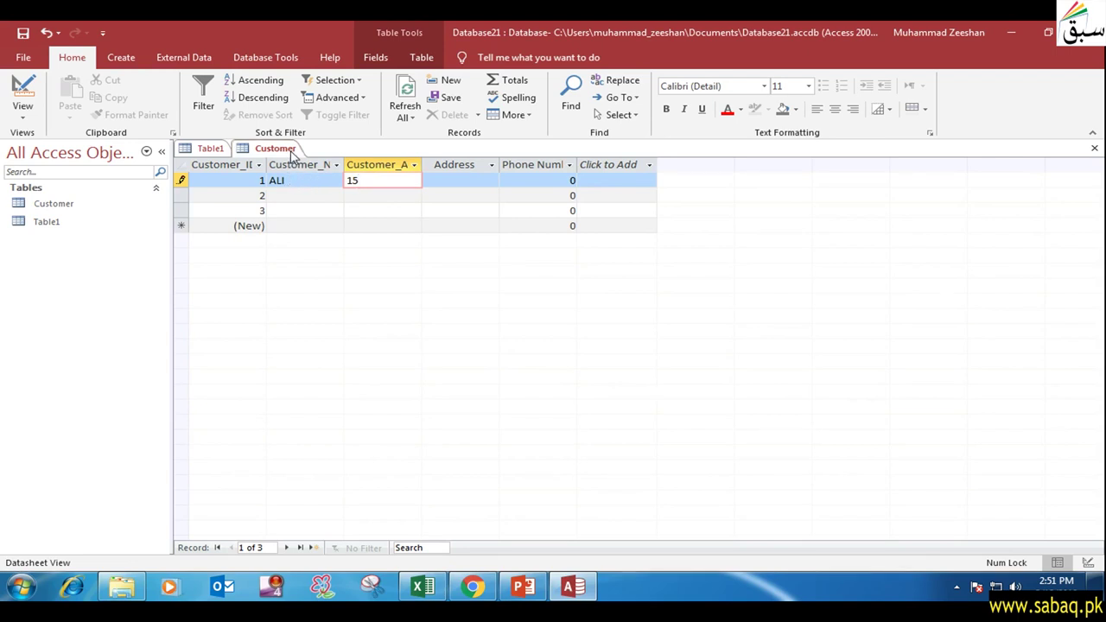
Save the edited record and return the Customer table to Design View.
right_click(292, 153)
click(278, 149)
right_click(288, 153)
click(332, 219)
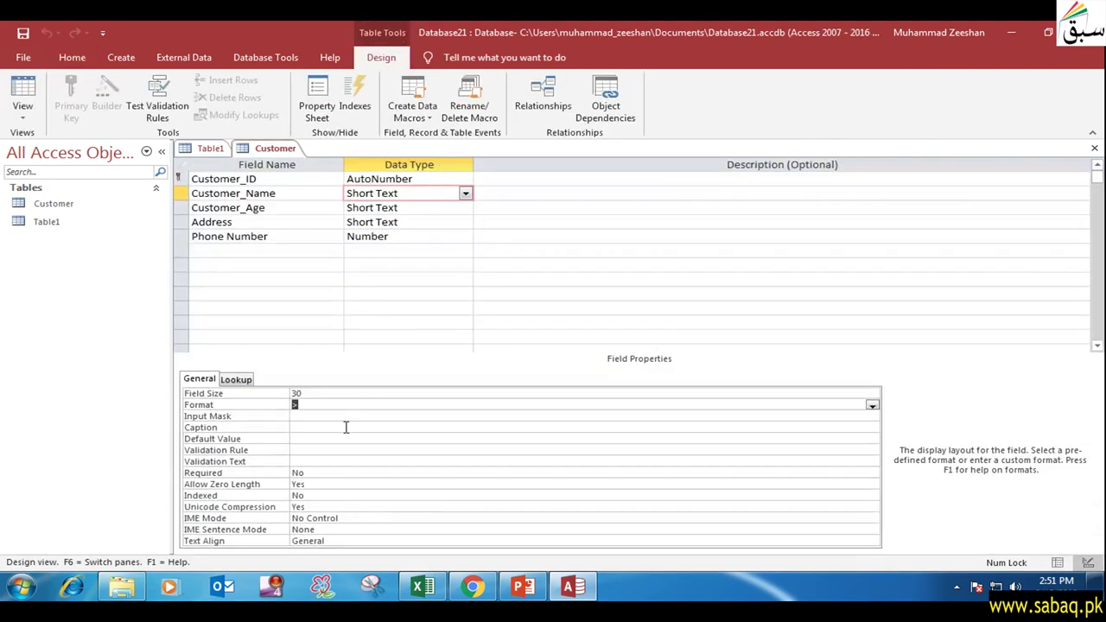
Change the Format property of the Customer_Name field to < and save the table.
click(303, 406)
text(<)
right_click(275, 153)
click(315, 157)
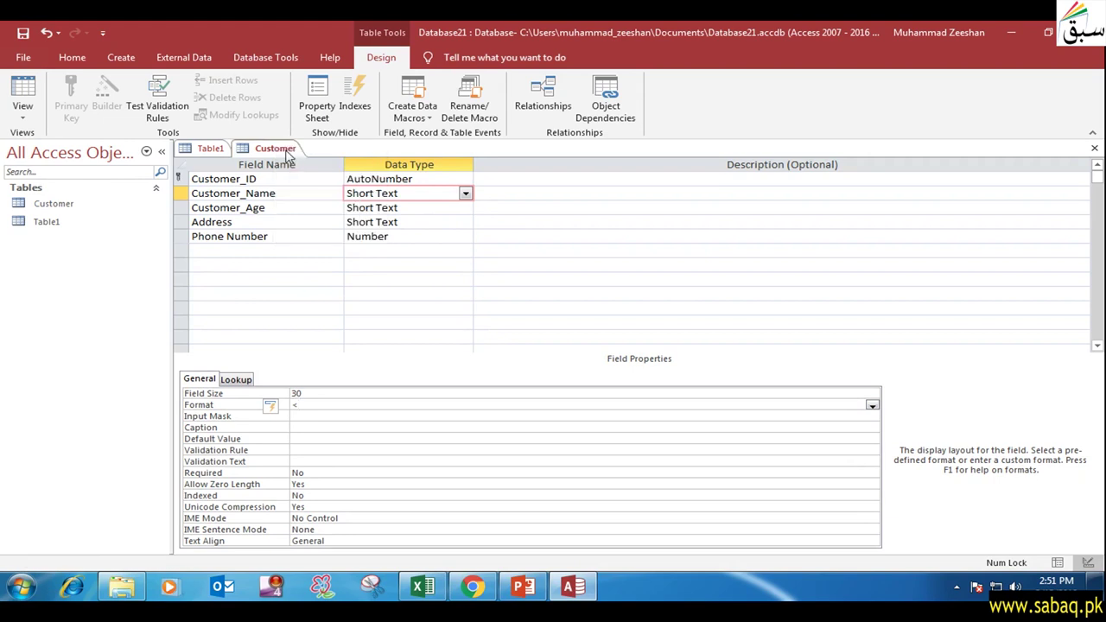
Switch to Datasheet View and retype the first record's Customer_Name in uppercase letters.
right_click(273, 153)
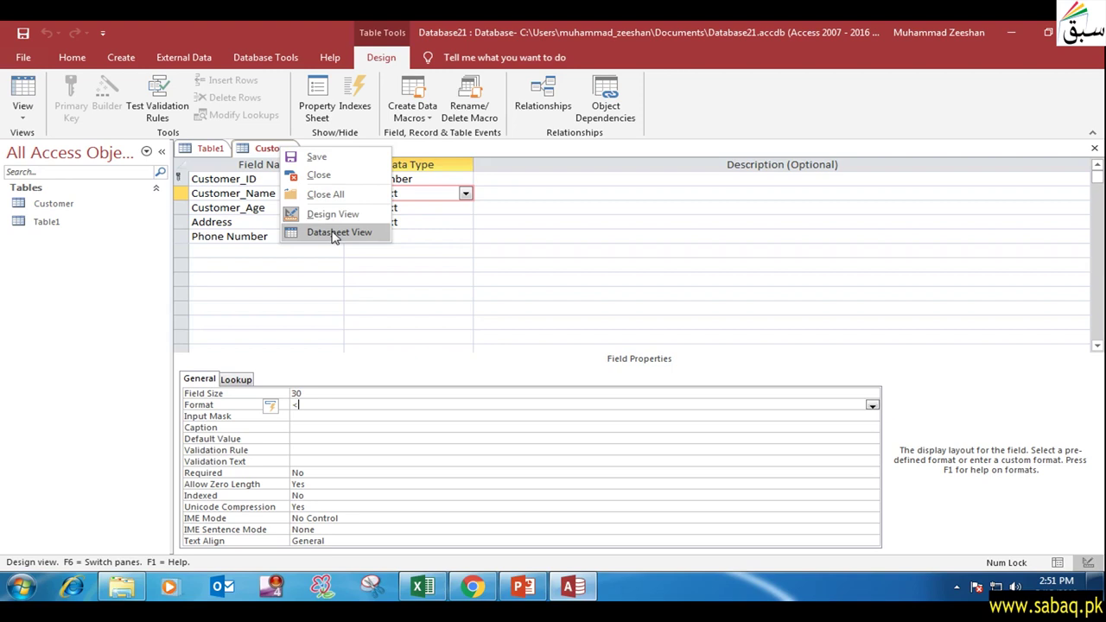
click(335, 234)
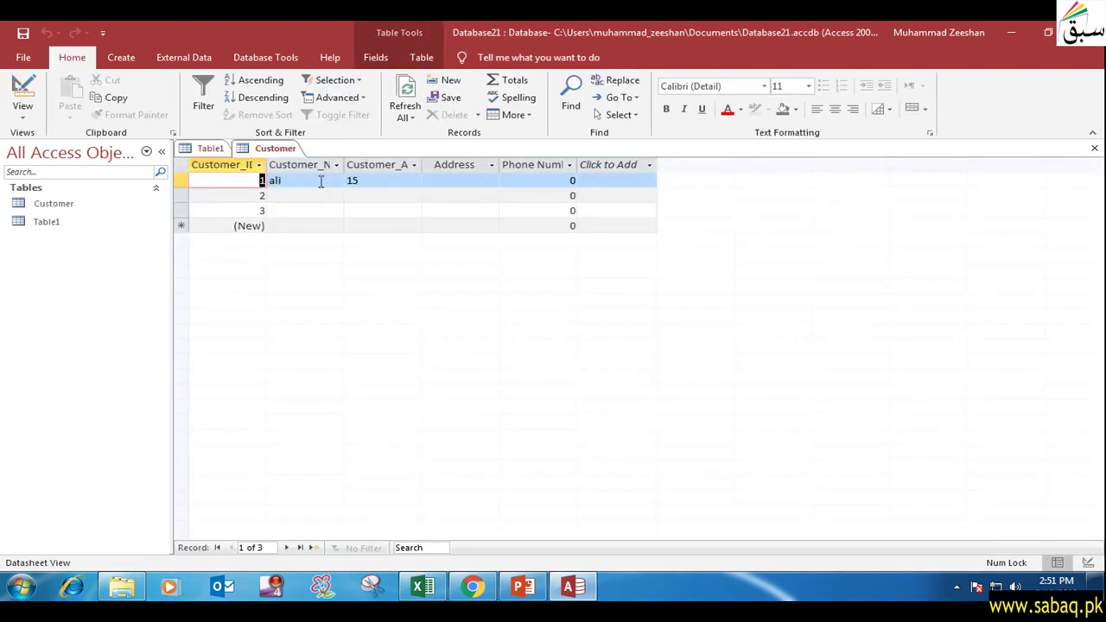
click(301, 180)
drag(302, 181, 263, 181)
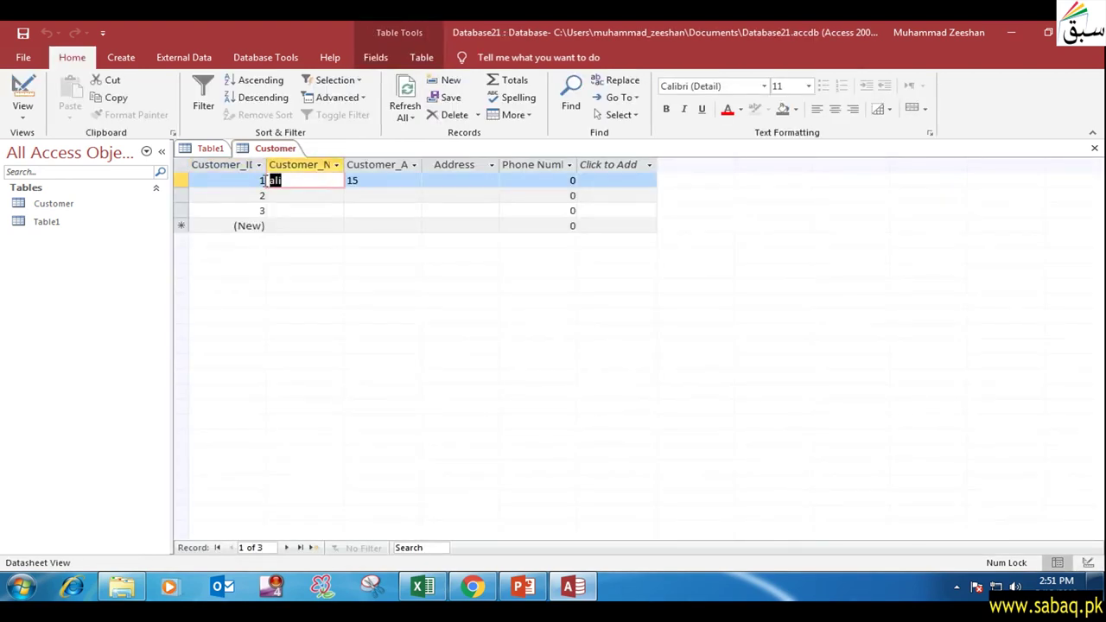
text(A)
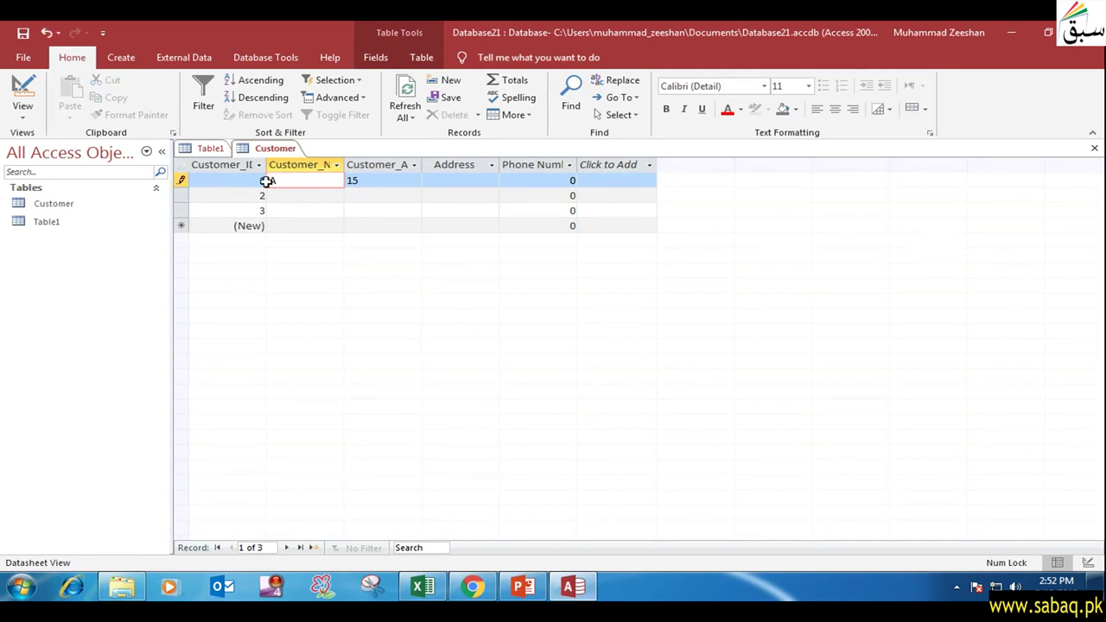
text(LI)
key(Tab)
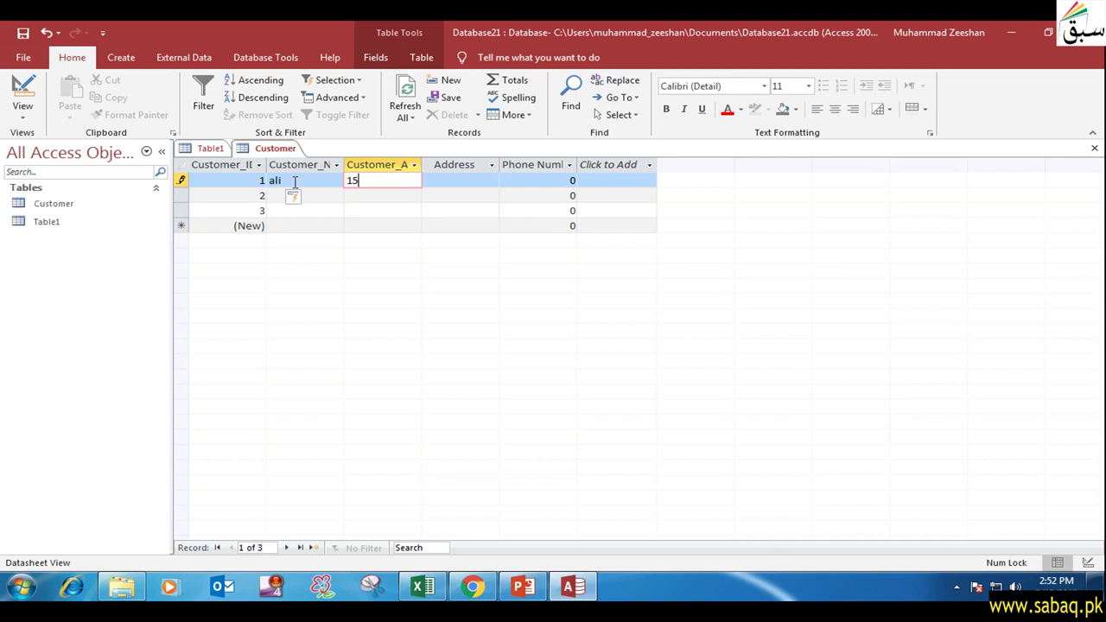
Save the record and open the Format property of the Customer_Name field in Design View.
right_click(290, 155)
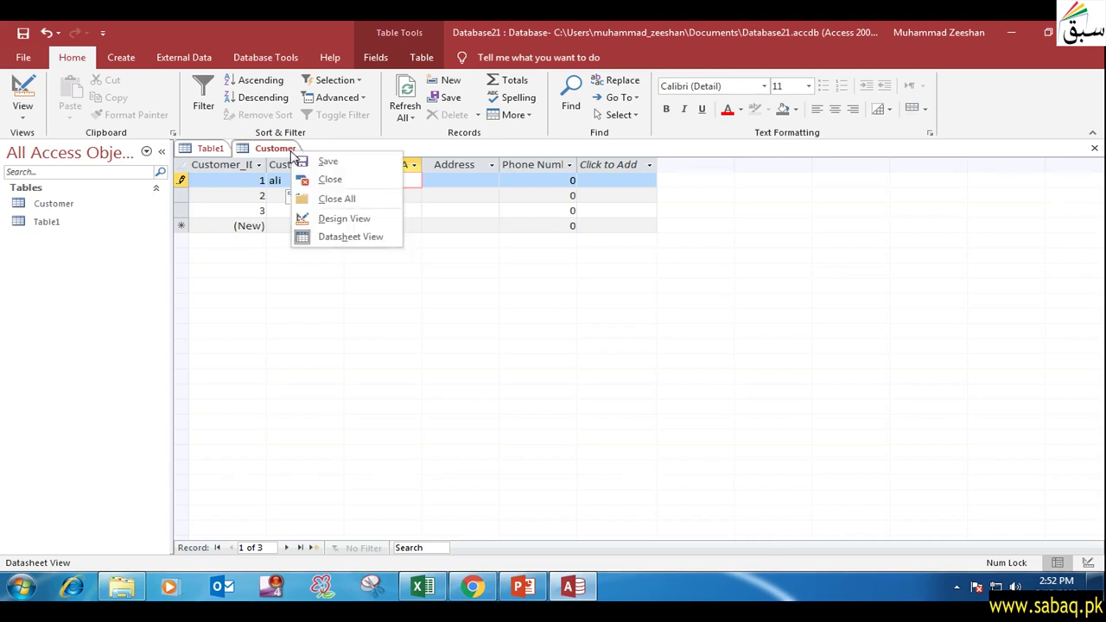
click(279, 148)
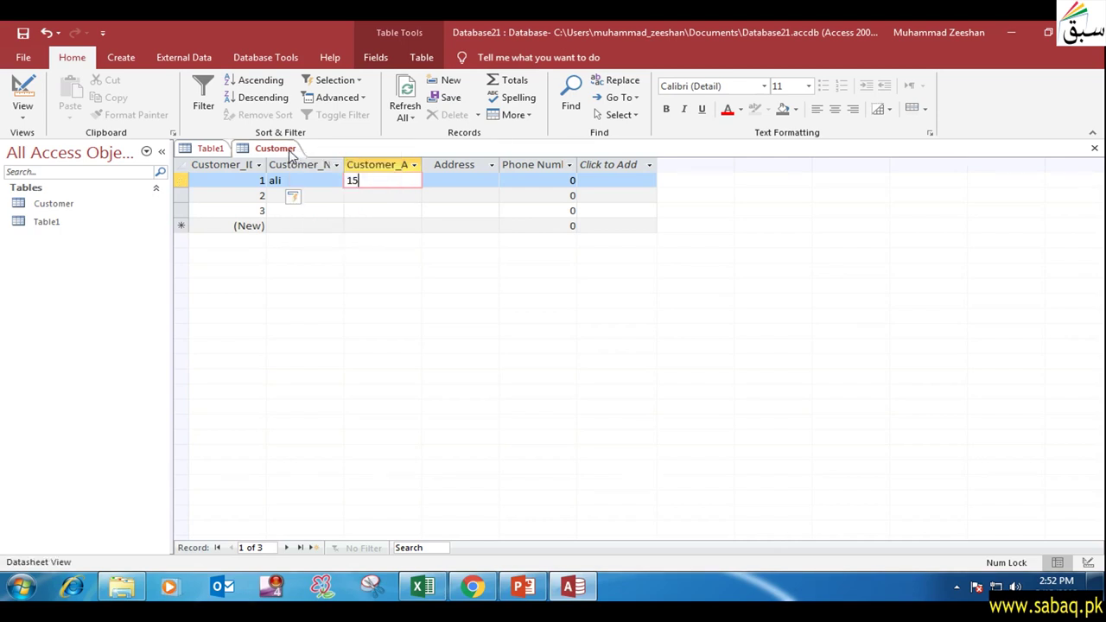
right_click(289, 152)
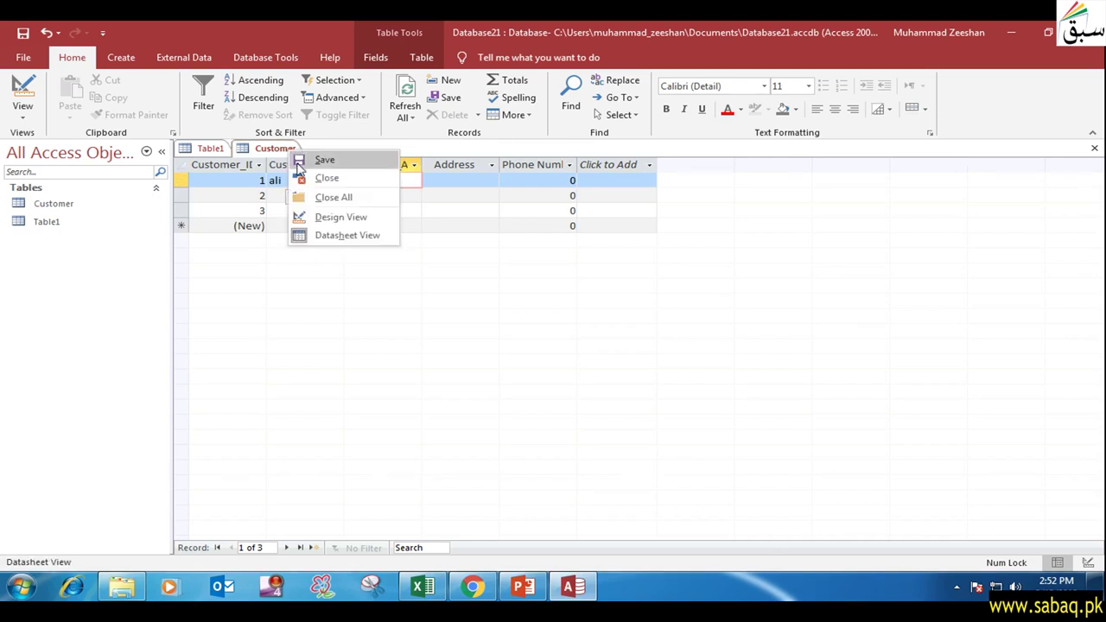
click(335, 218)
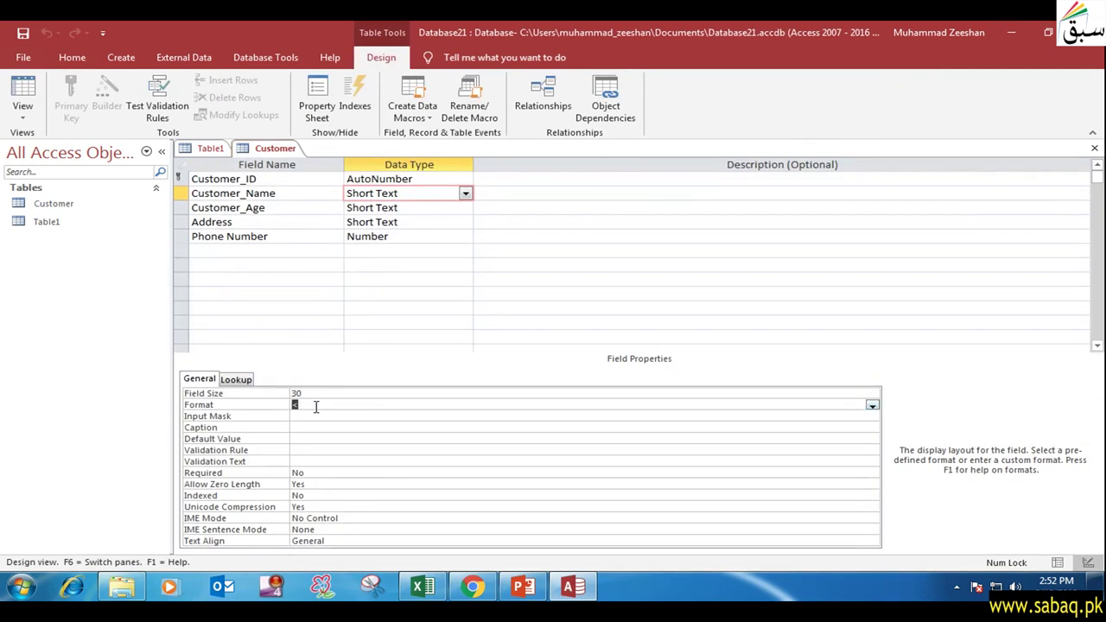
click(304, 404)
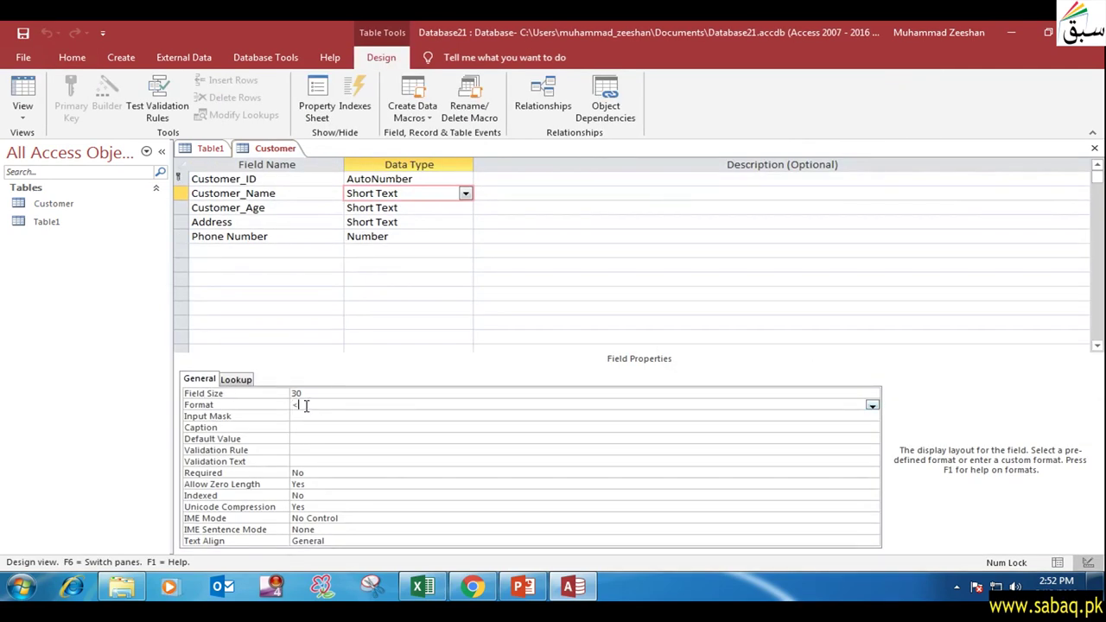
Change the data type of the Customer_Name field to Date/Time and view its available Format options.
click(465, 194)
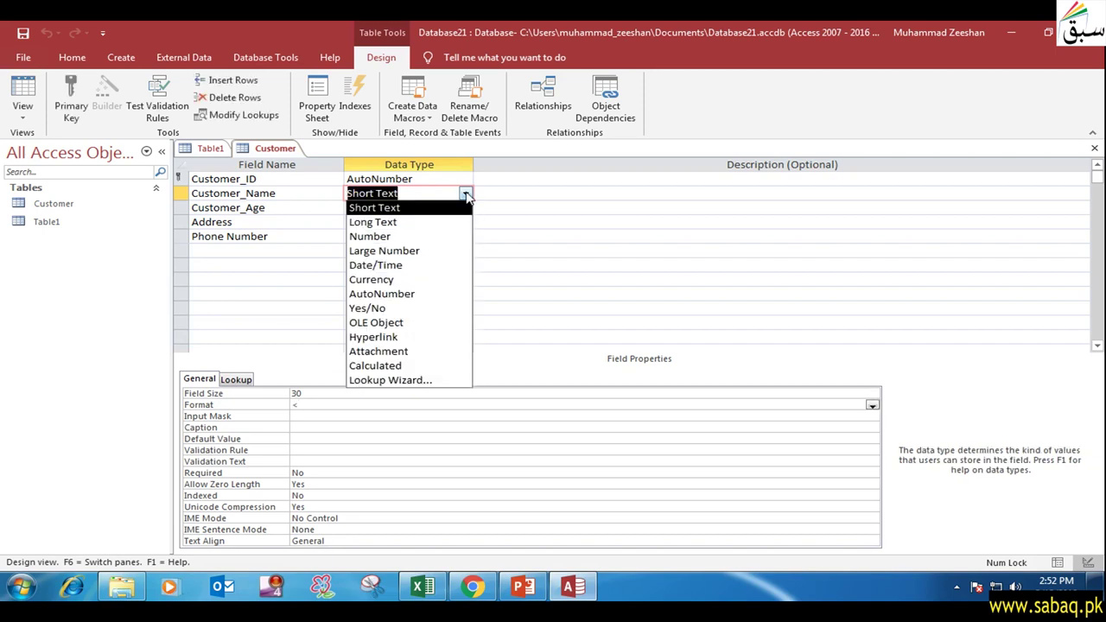
click(441, 268)
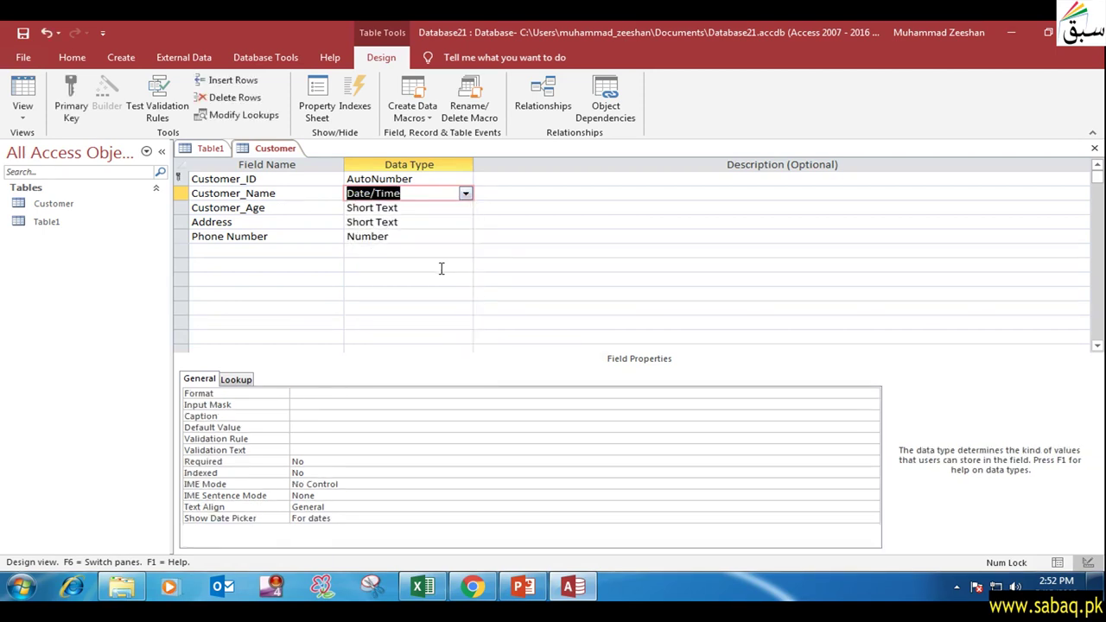
click(335, 393)
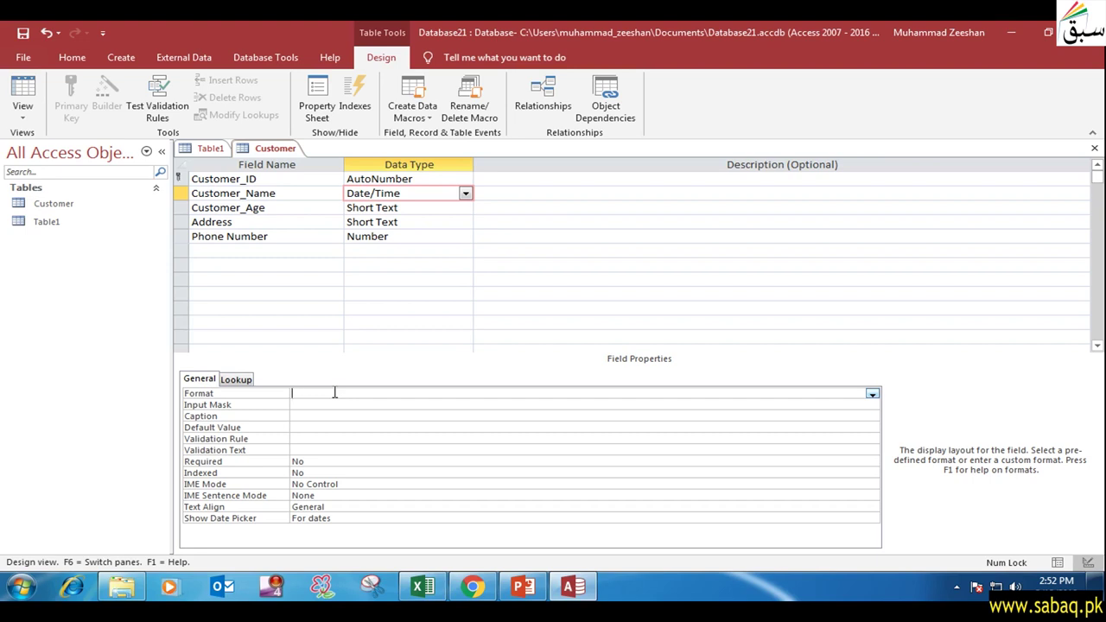
click(873, 394)
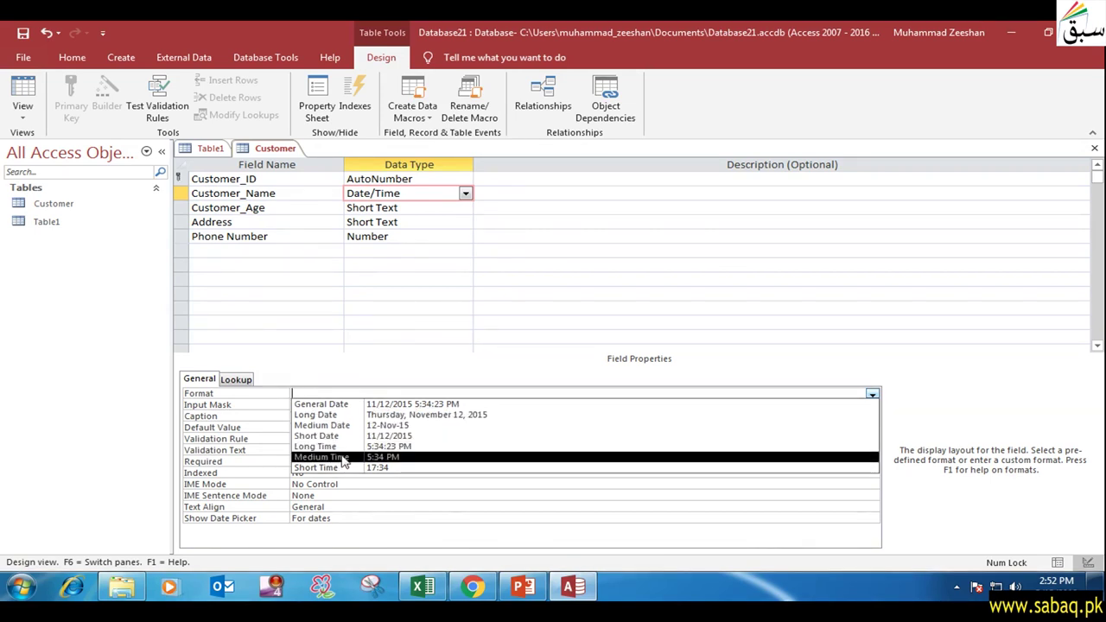
click(372, 323)
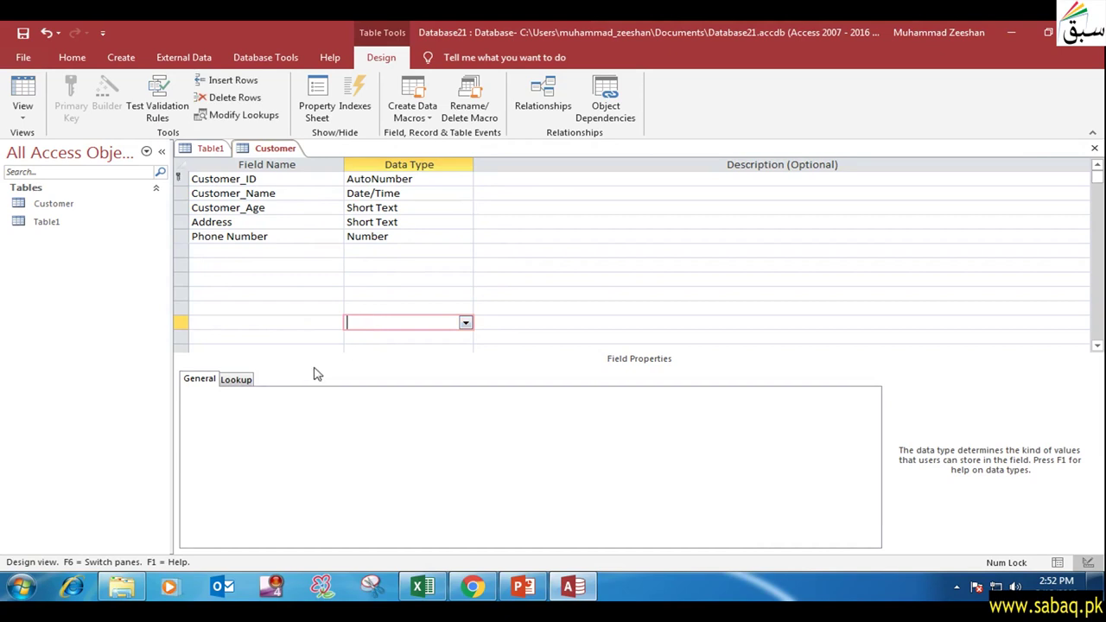
click(370, 222)
click(397, 239)
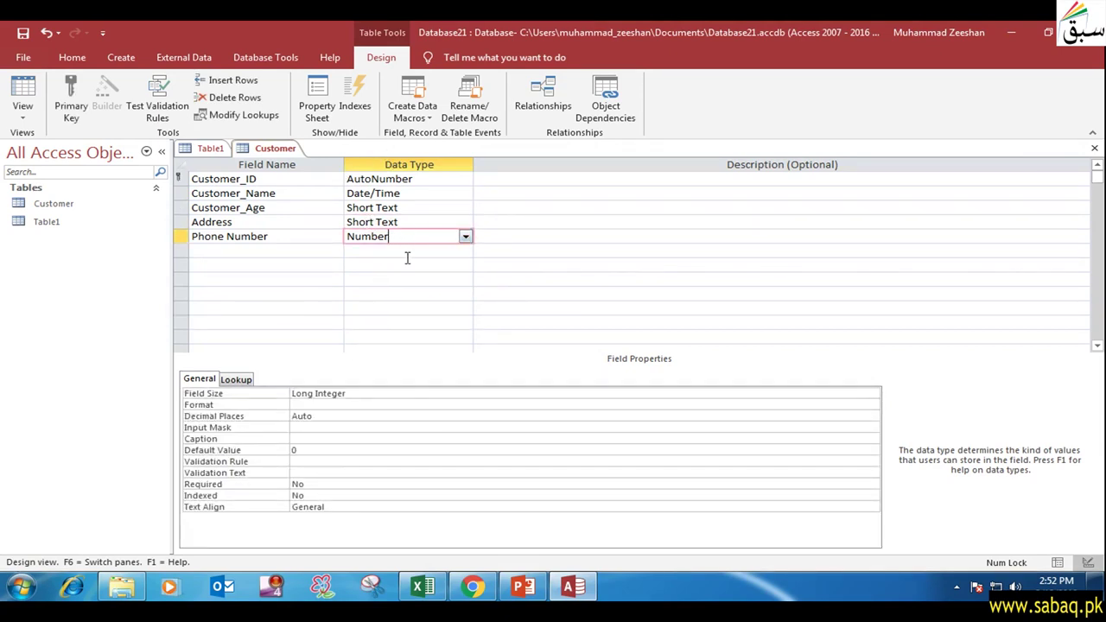
click(408, 252)
click(407, 237)
Add a field named New below Phone Number with the Yes/No data type.
click(281, 251)
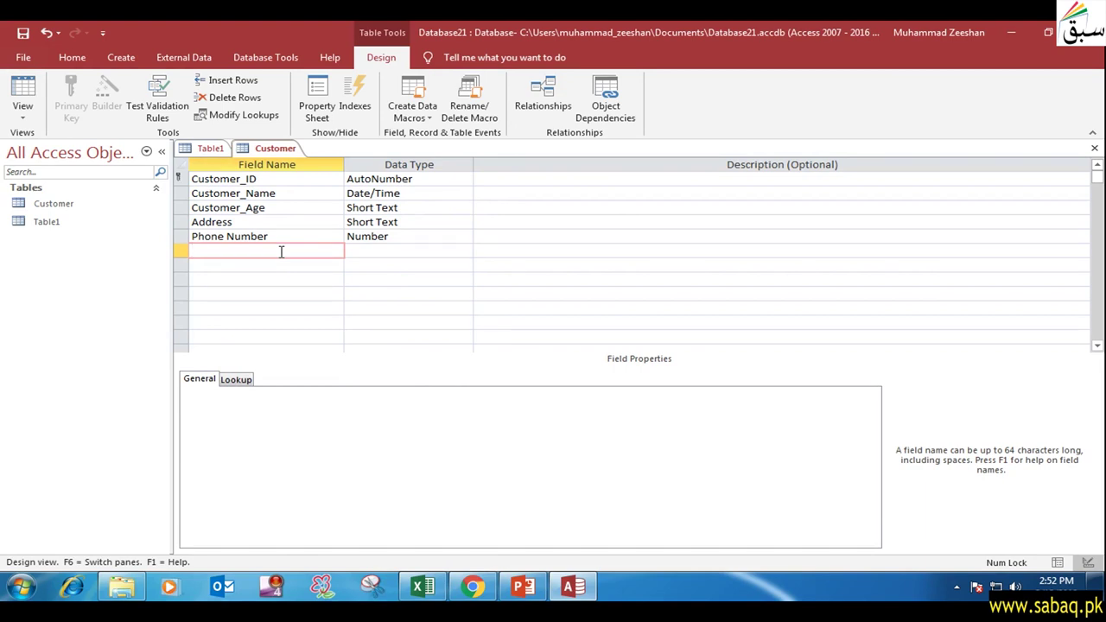
text(New)
click(377, 251)
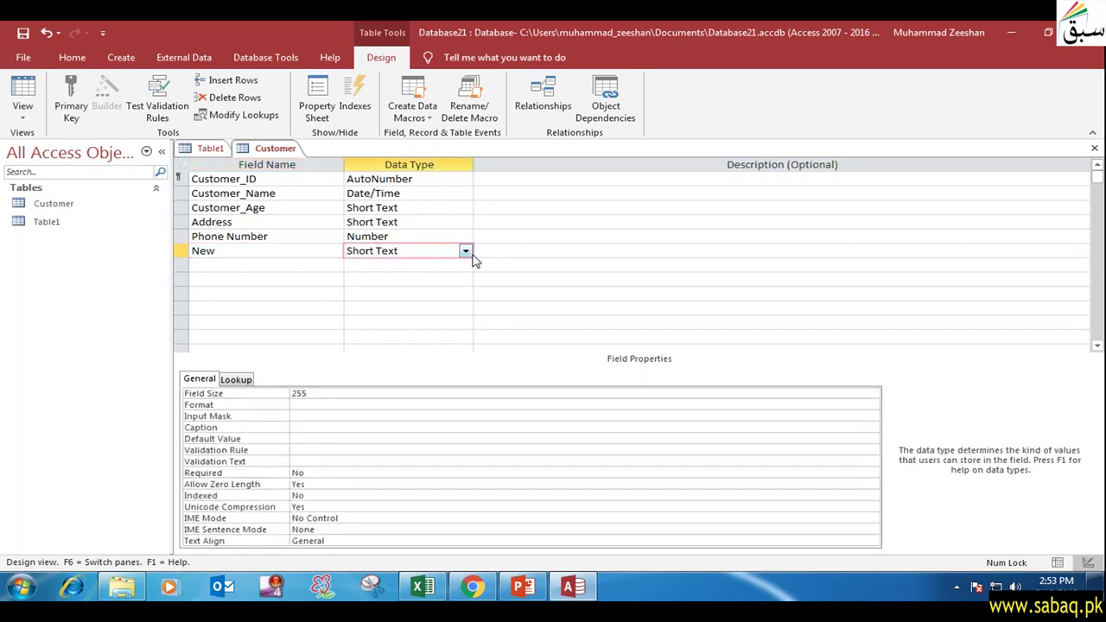
click(465, 252)
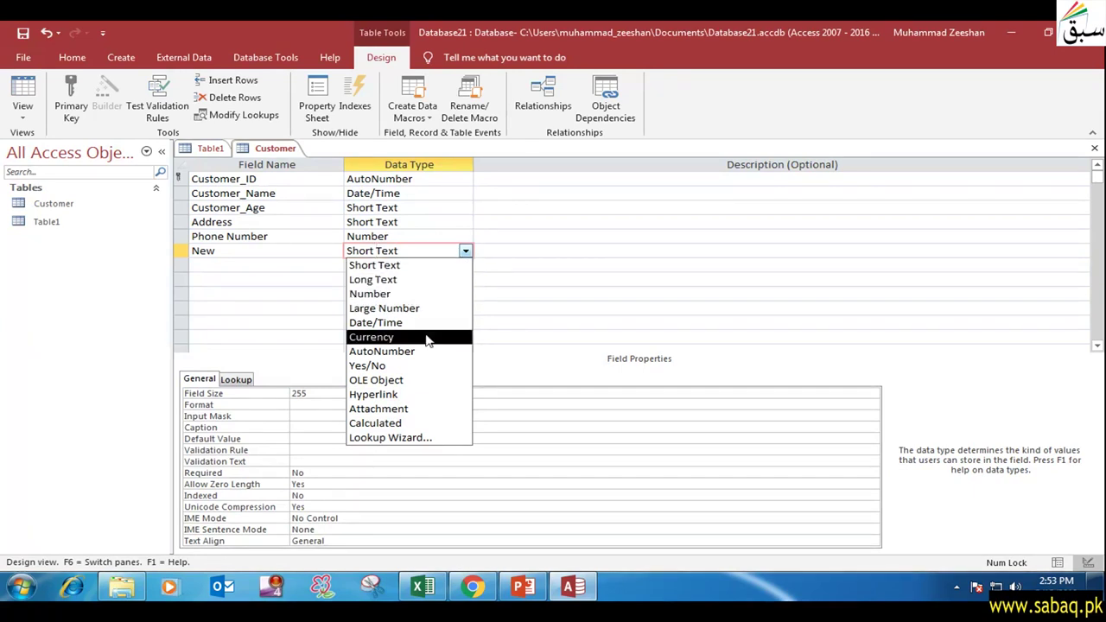
click(413, 368)
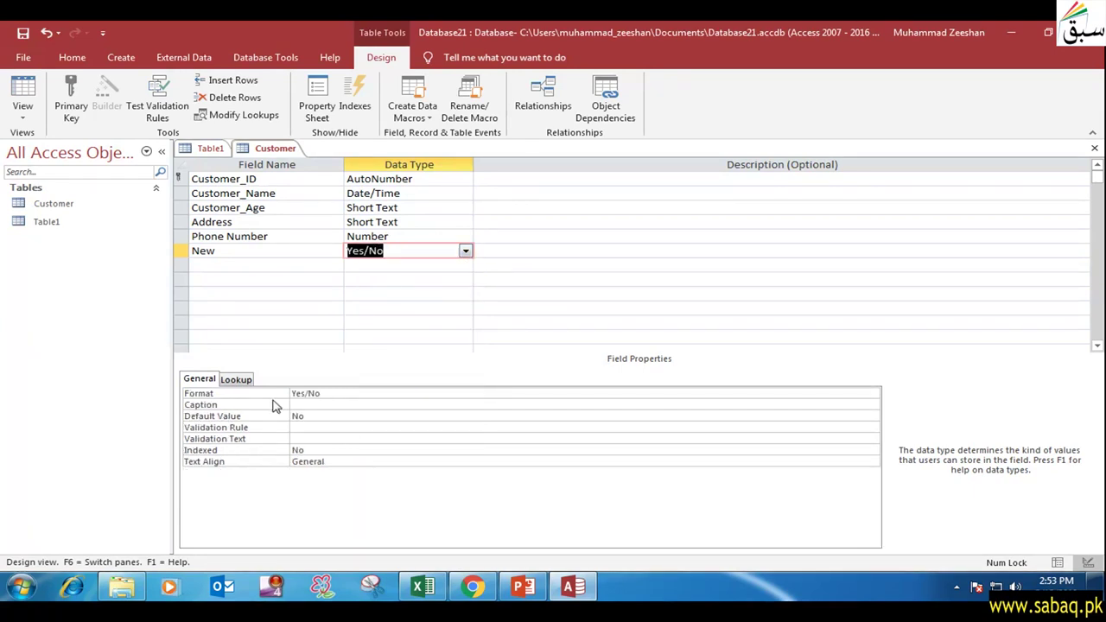
View the Format options and the data type choices of the New field without changing them.
click(339, 394)
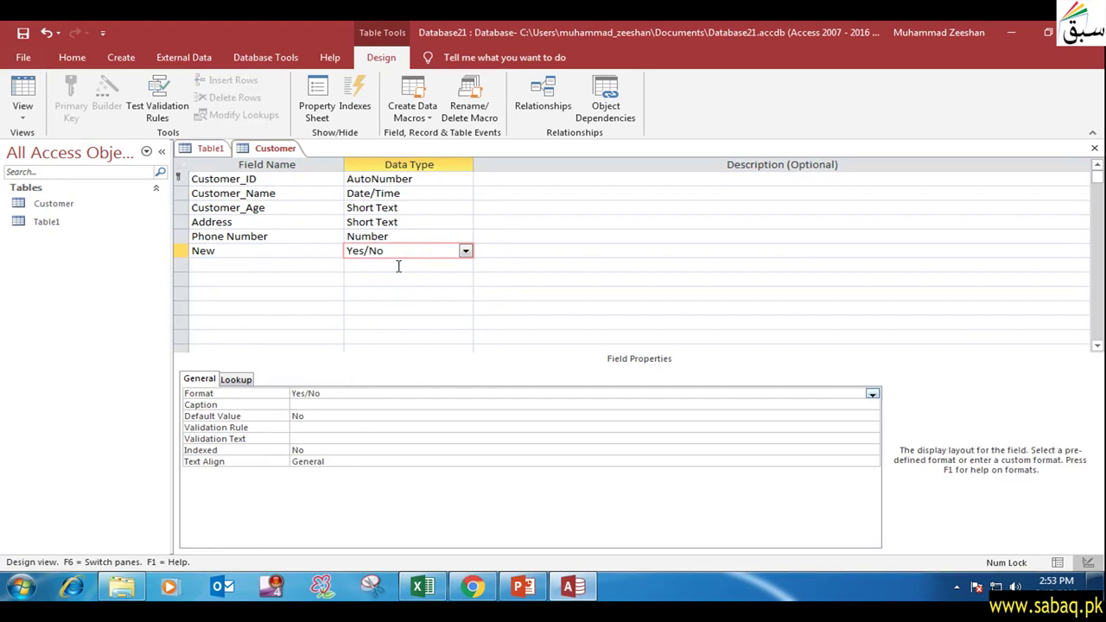
click(874, 394)
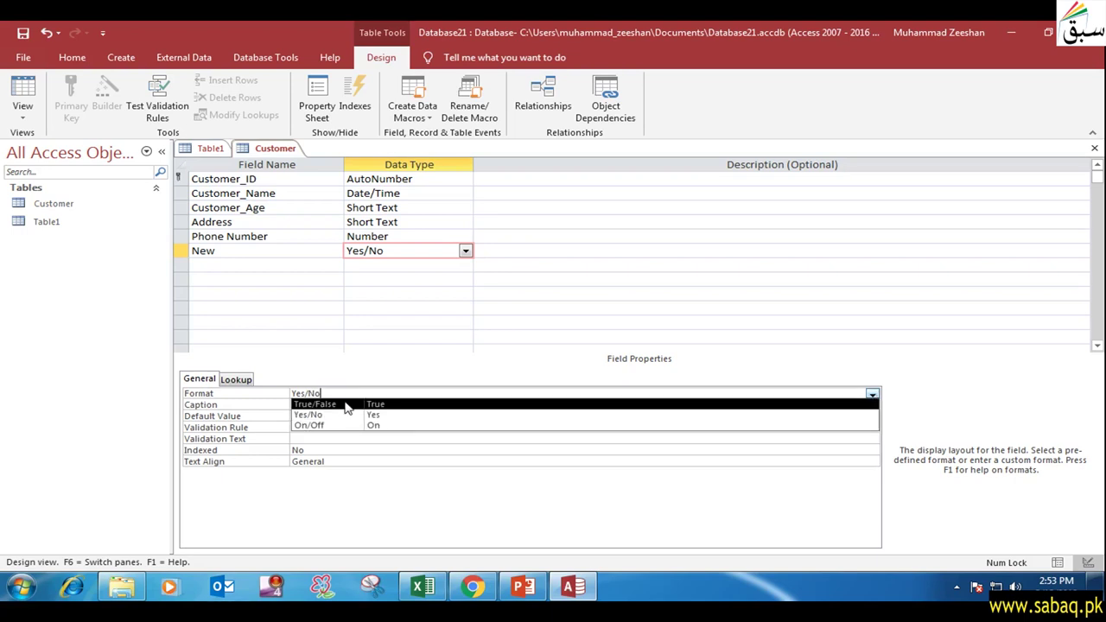
click(258, 395)
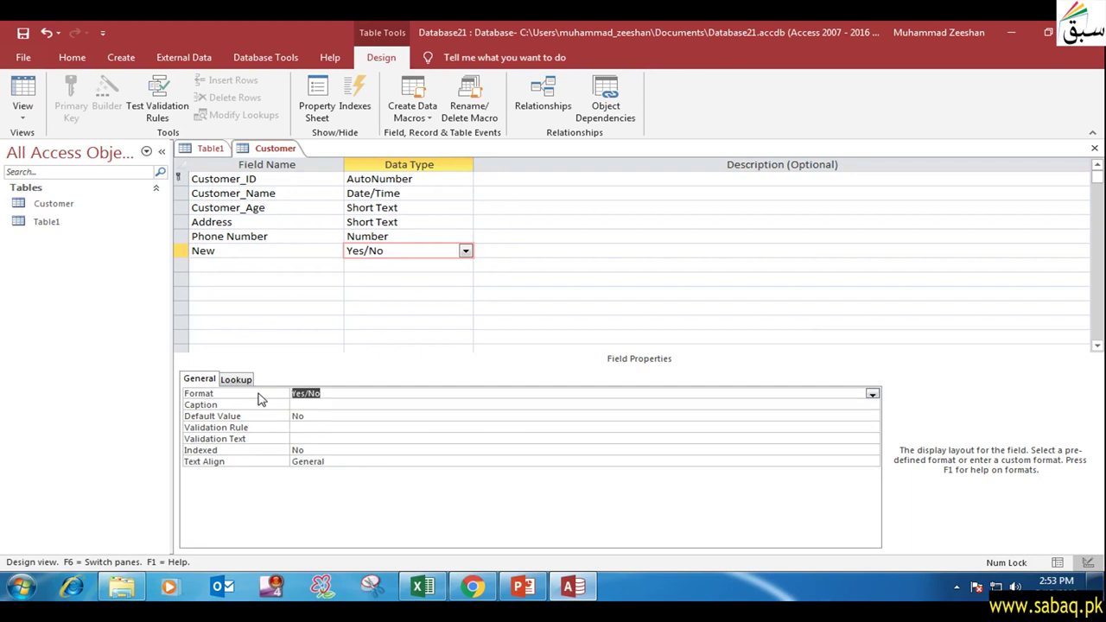
click(466, 252)
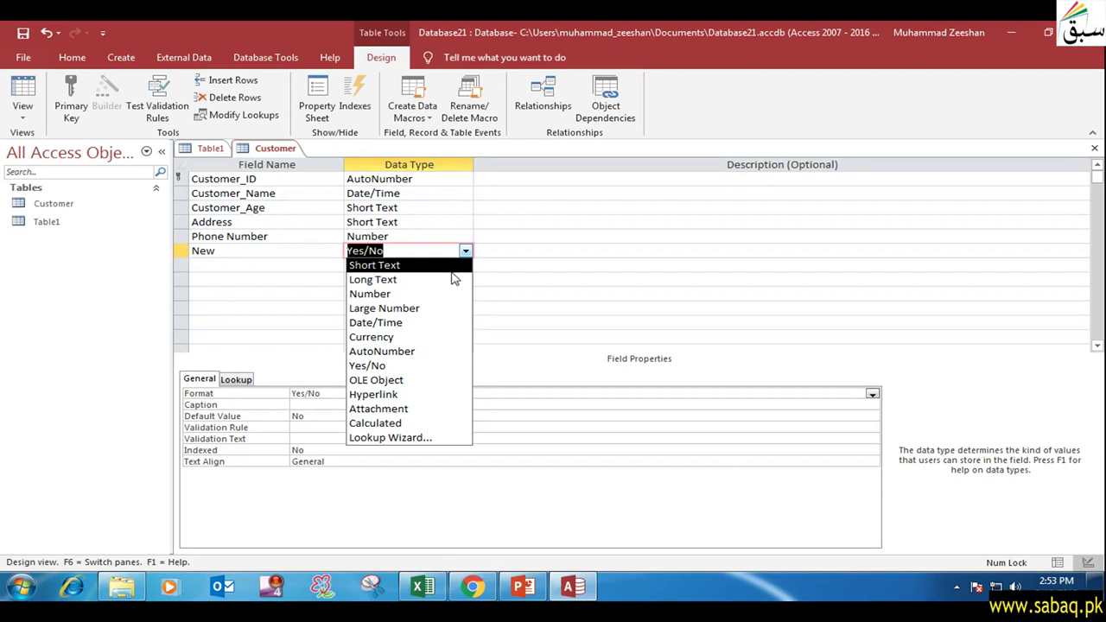
click(507, 276)
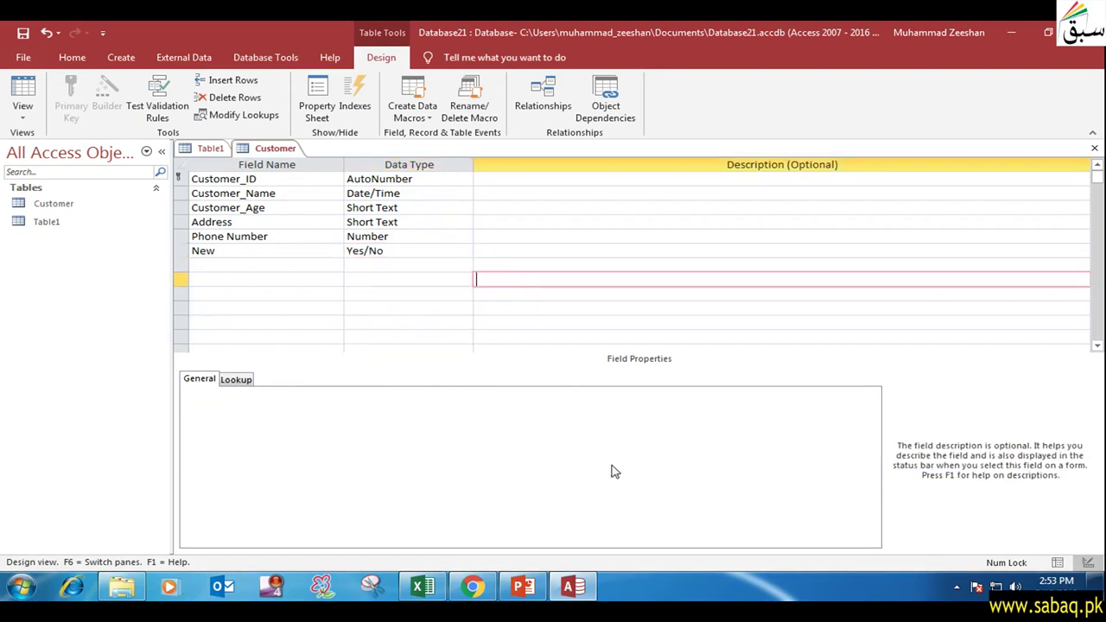
Switch to the PowerPoint slide show, reveal the Caption bullet on the Field Properties slide, and return to Access.
click(521, 589)
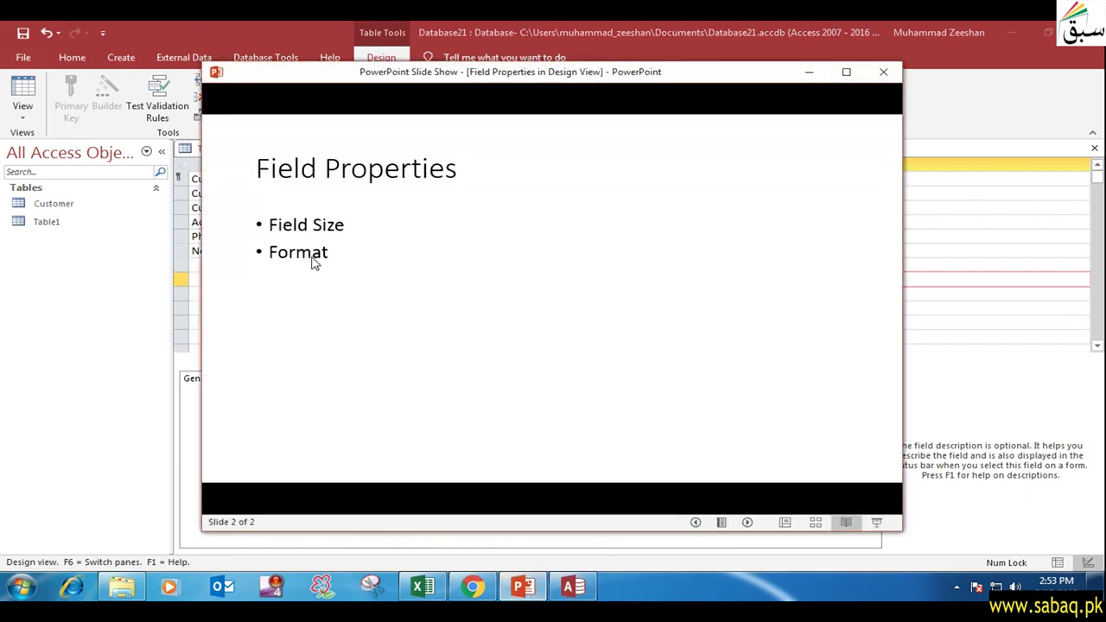
click(511, 314)
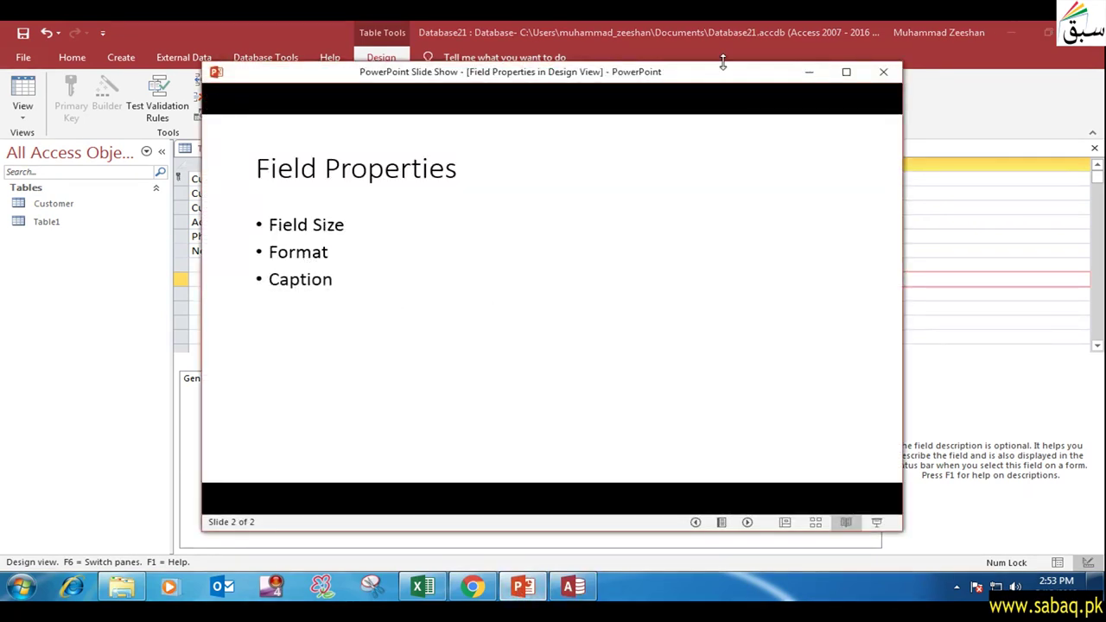
click(809, 72)
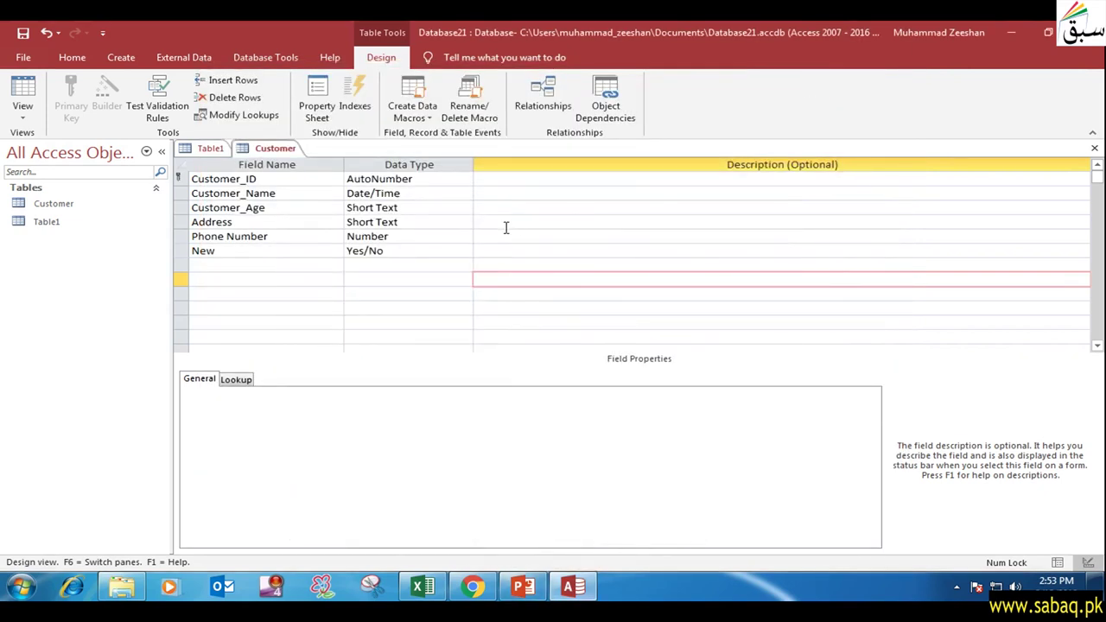
Add a field named abc below New with the OLE Object data type.
click(454, 263)
click(323, 265)
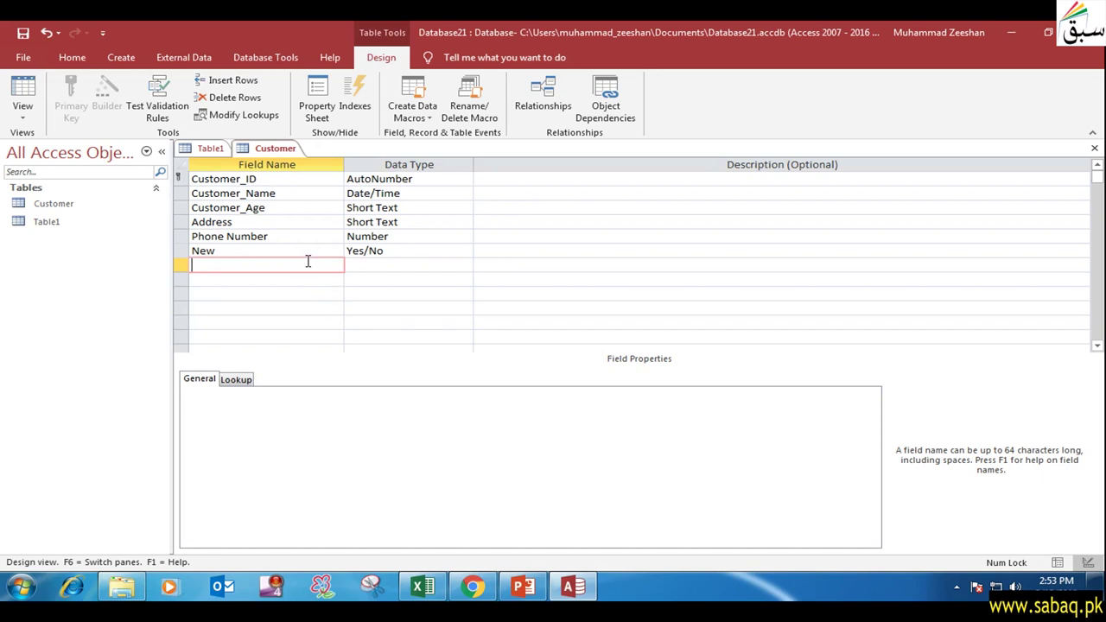
text(bc)
click(401, 265)
click(465, 265)
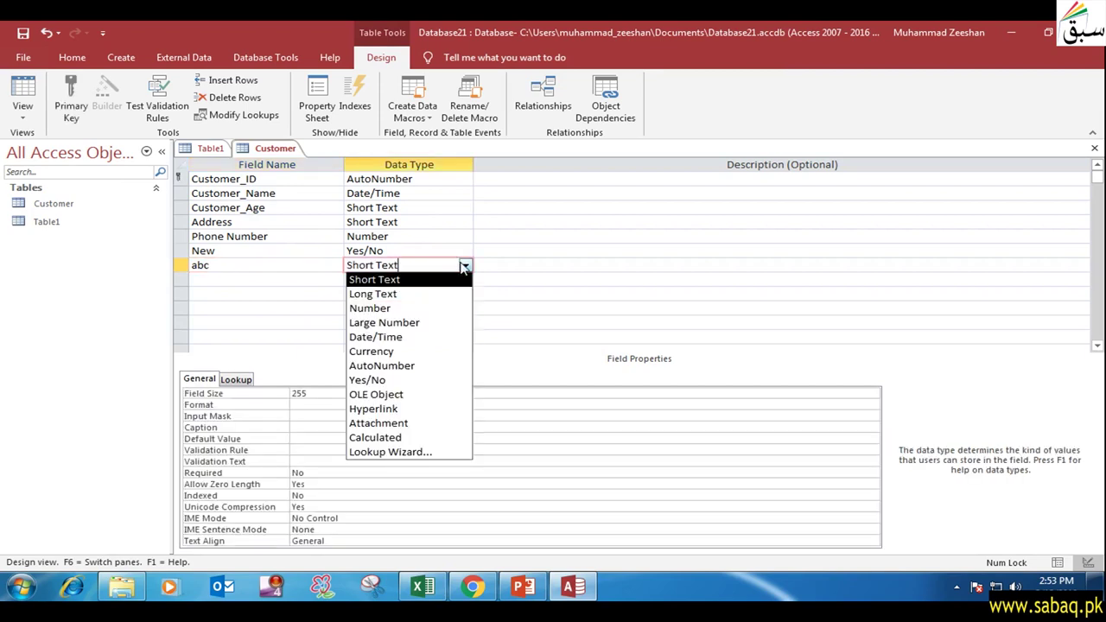
click(402, 396)
click(378, 282)
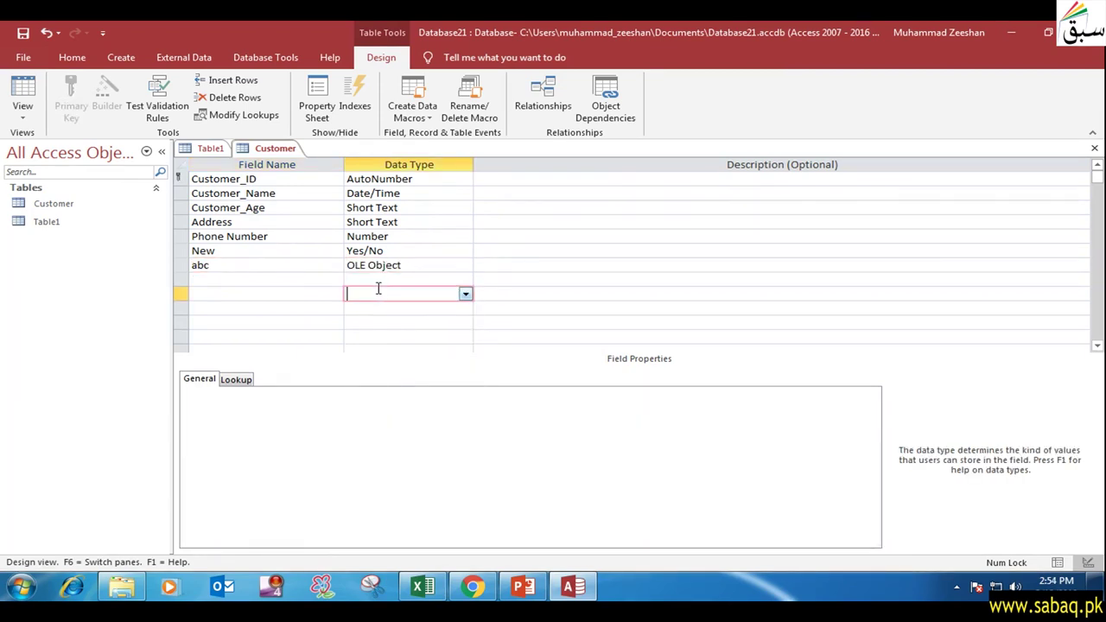
Set the Caption property of the abc field to "File size must be 15kb".
click(433, 265)
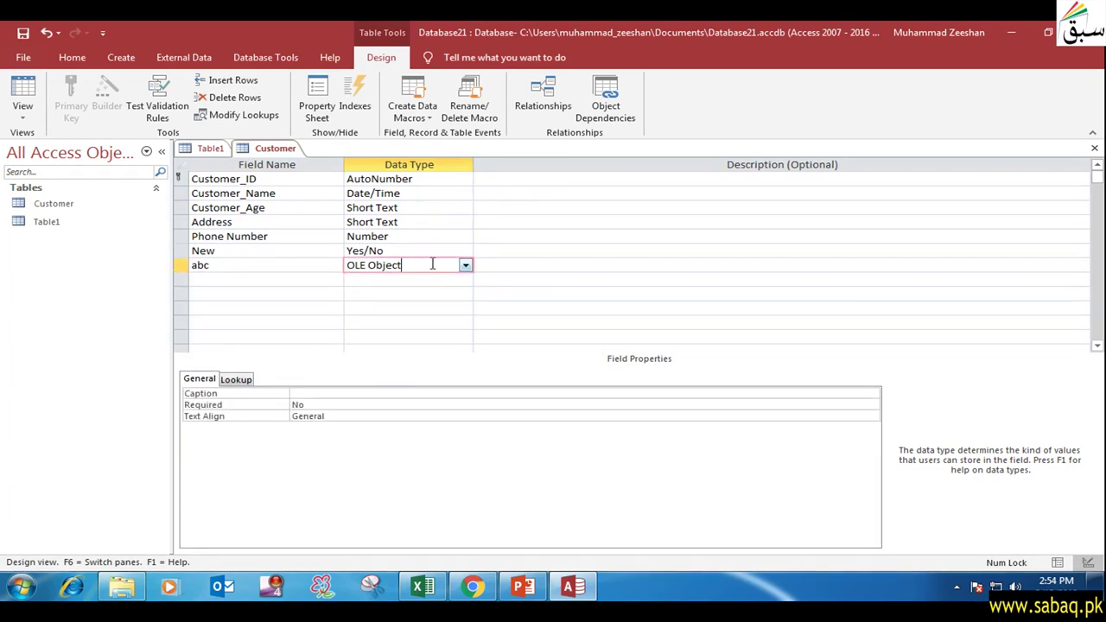
click(311, 393)
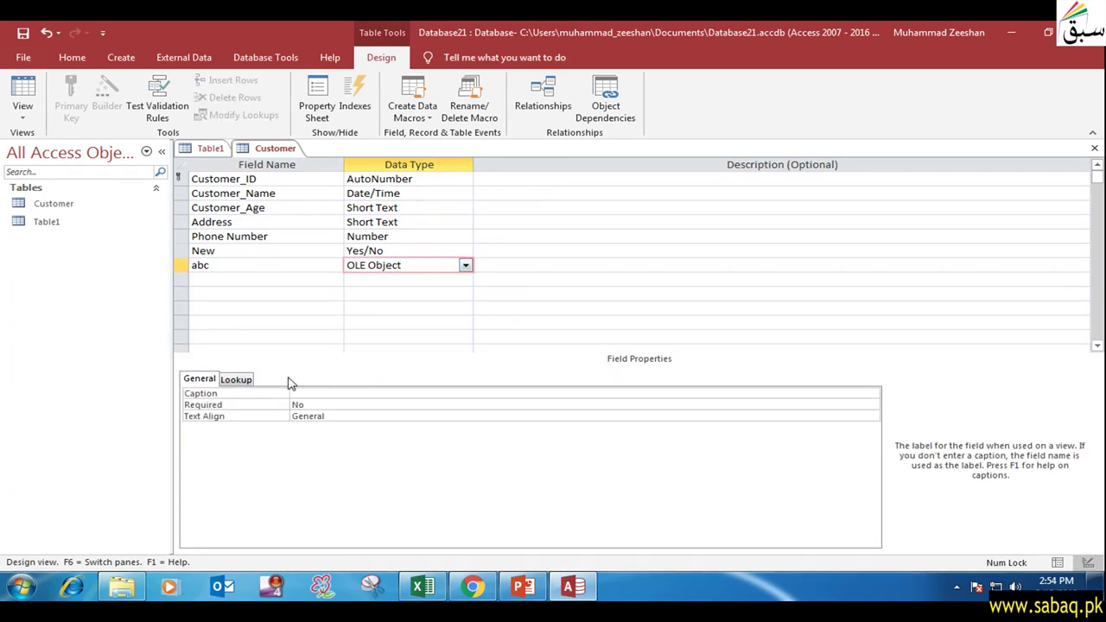
text(File size must be 15kb)
Switch to the PowerPoint slide show, reveal the Default Value bullet on the Field Properties slide, and return to Access.
click(575, 595)
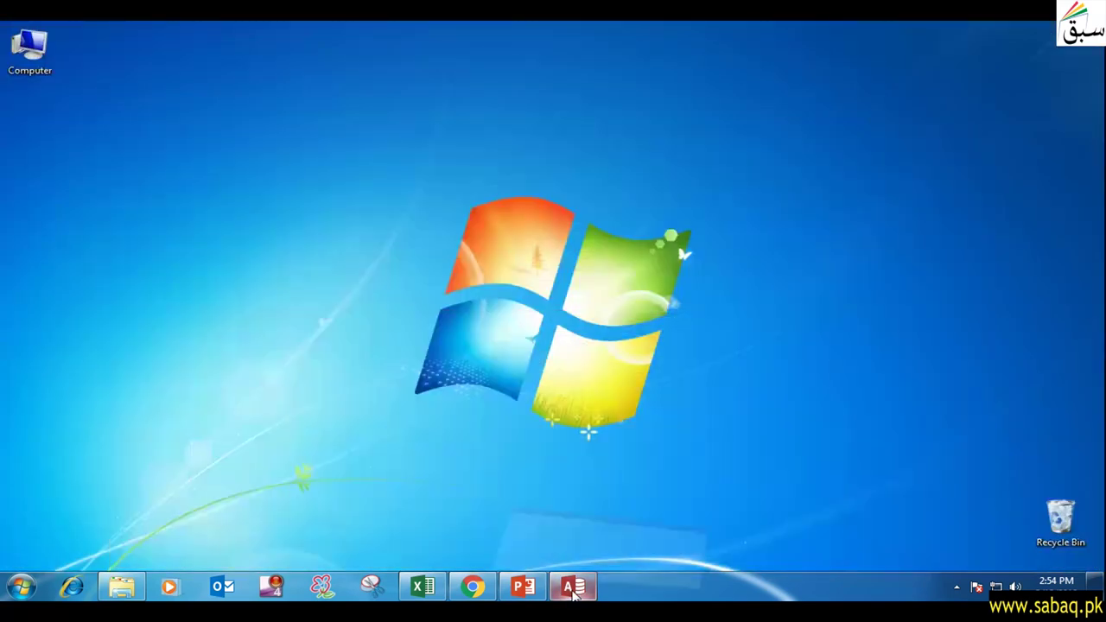
click(574, 594)
click(522, 588)
click(436, 384)
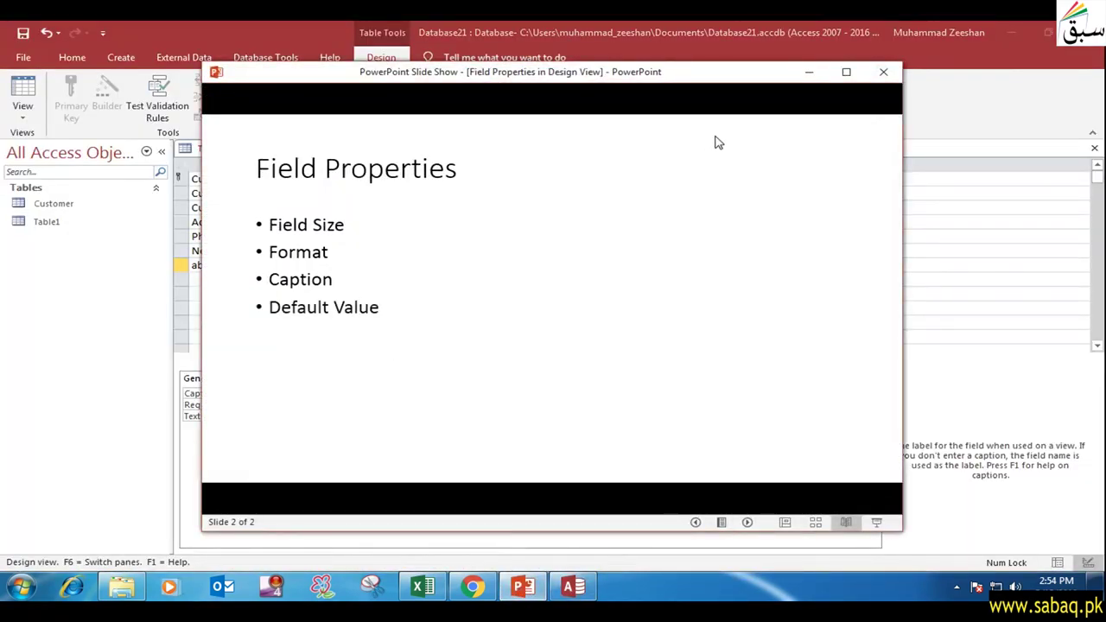
click(804, 73)
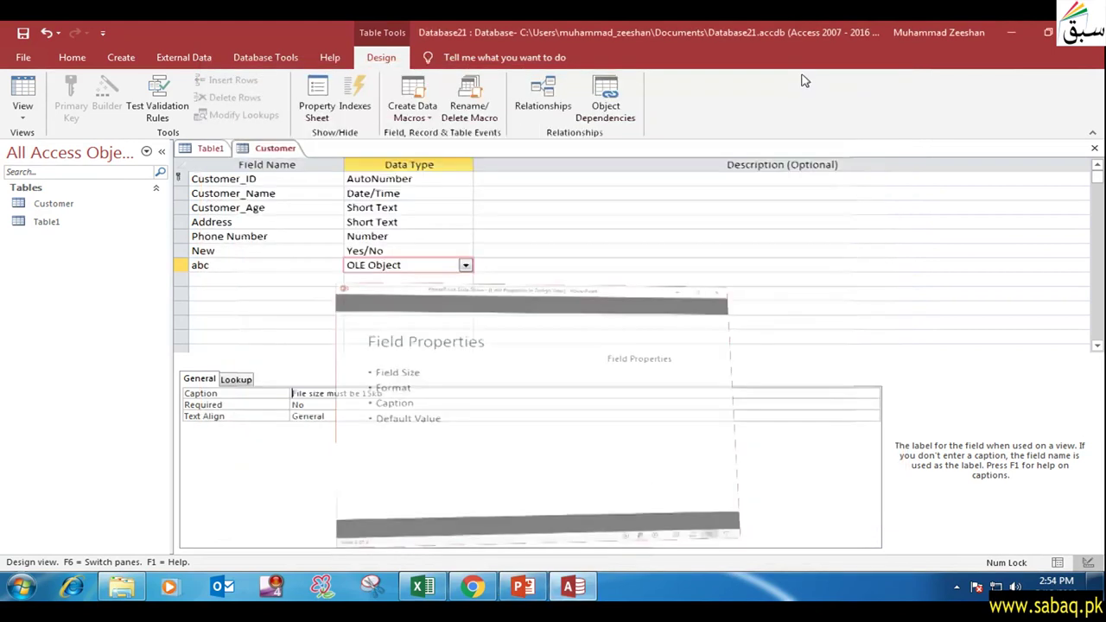
Add a Short Text field named City below abc and set its Default Value to Lahore.
click(294, 309)
click(292, 279)
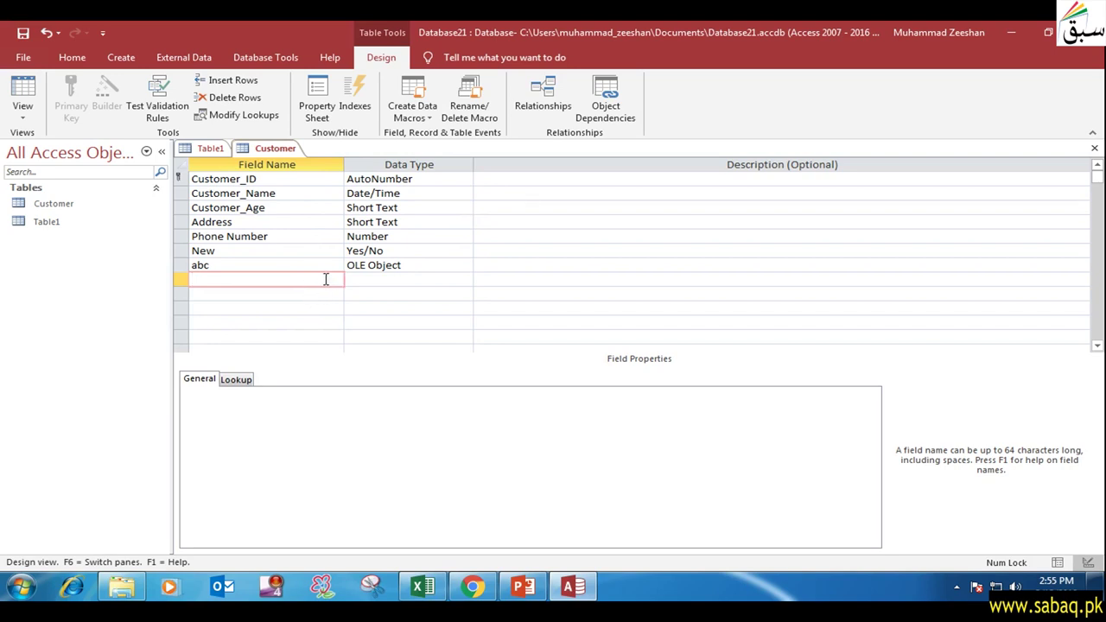
text(City)
click(406, 281)
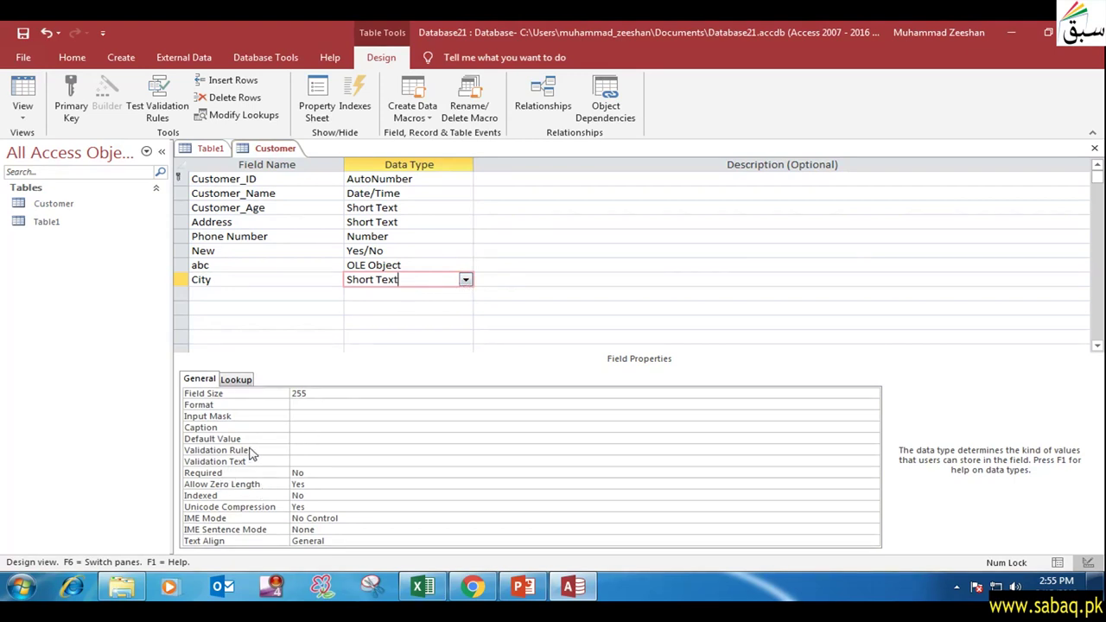
click(298, 438)
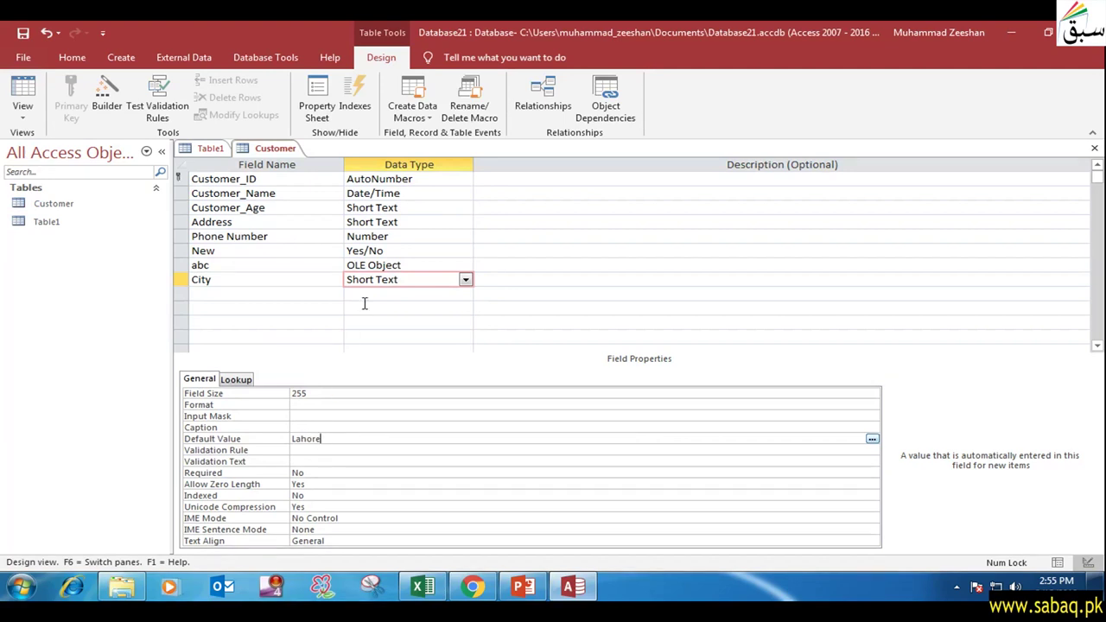
Save the Customer table, declining the lossy data conversion, and switch to Datasheet View.
right_click(277, 149)
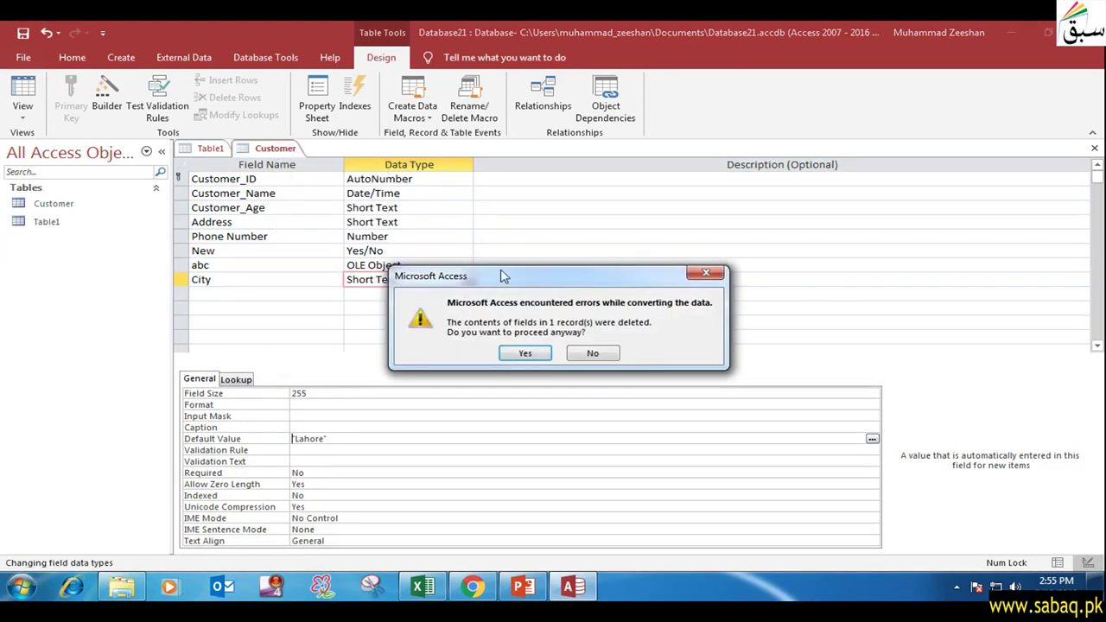
click(593, 358)
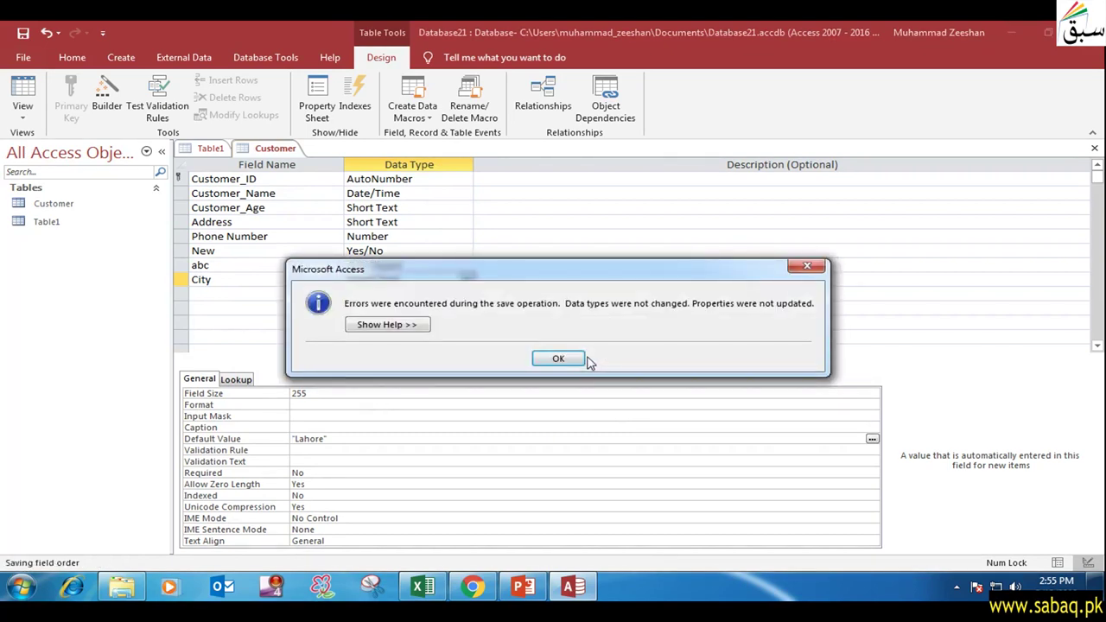
click(586, 360)
Check the City column in the new and existing records, and return the Customer table to Design View.
click(794, 226)
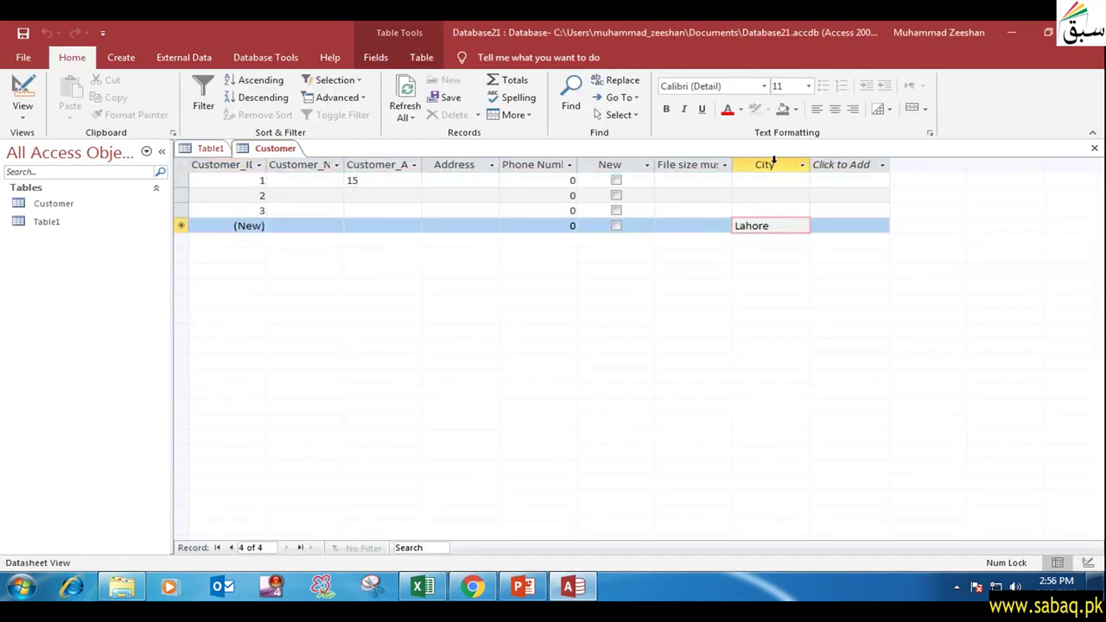
click(772, 164)
click(779, 225)
click(705, 214)
key(Tab)
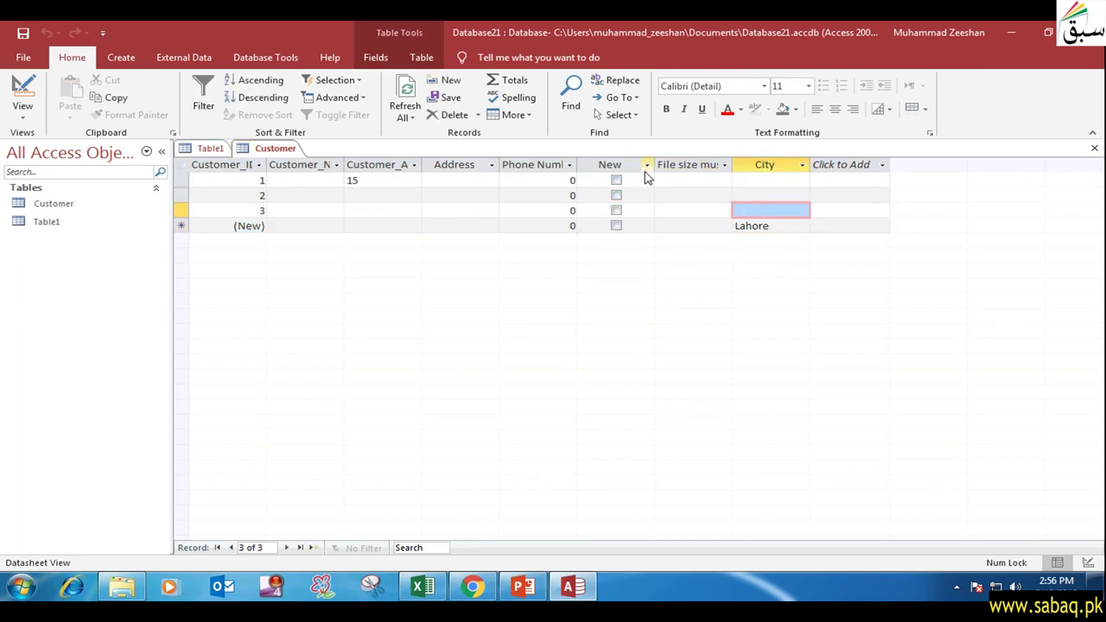
right_click(277, 150)
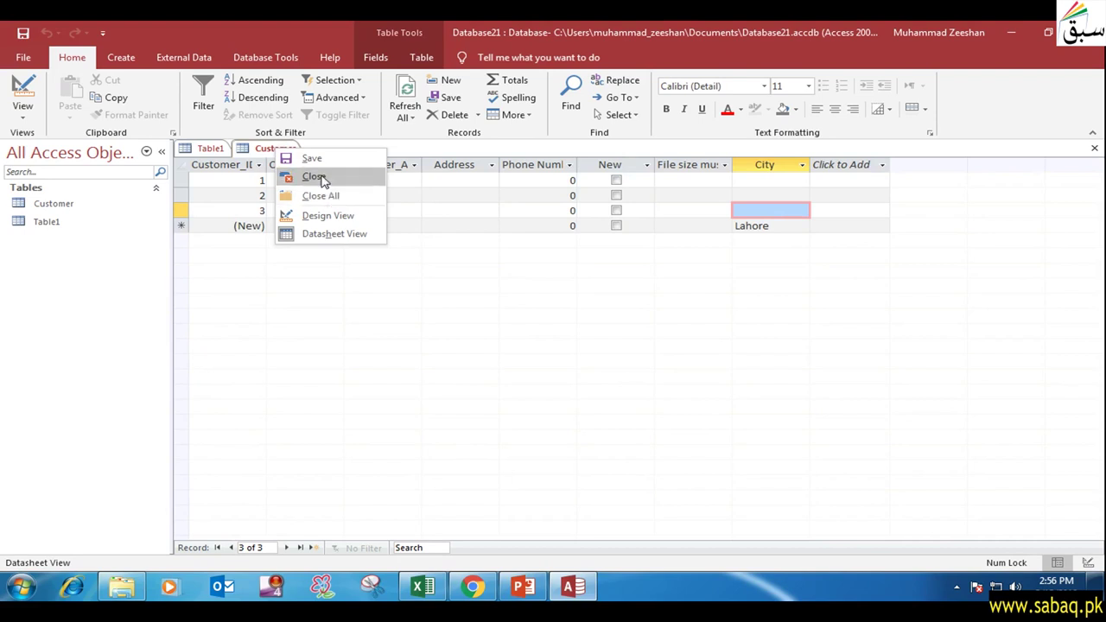
click(345, 218)
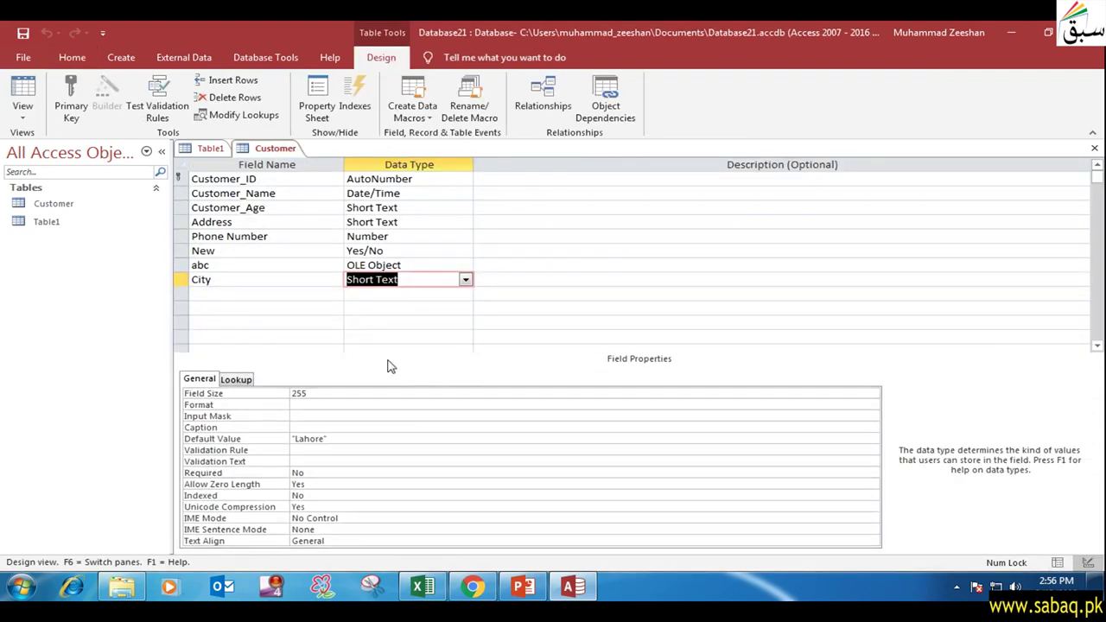